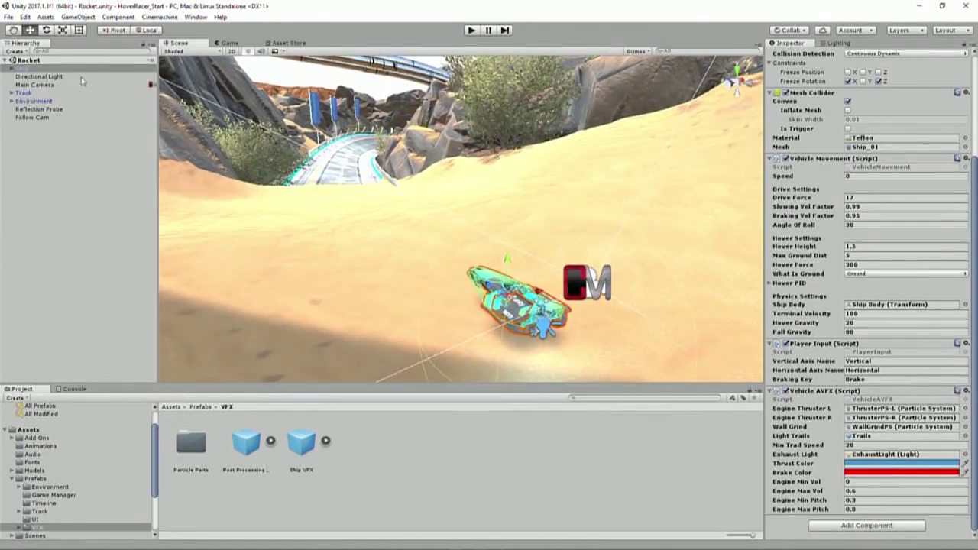
# - Add a Rendering > Post-process Layer component to the Main Camera
pyautogui.click(38, 85)
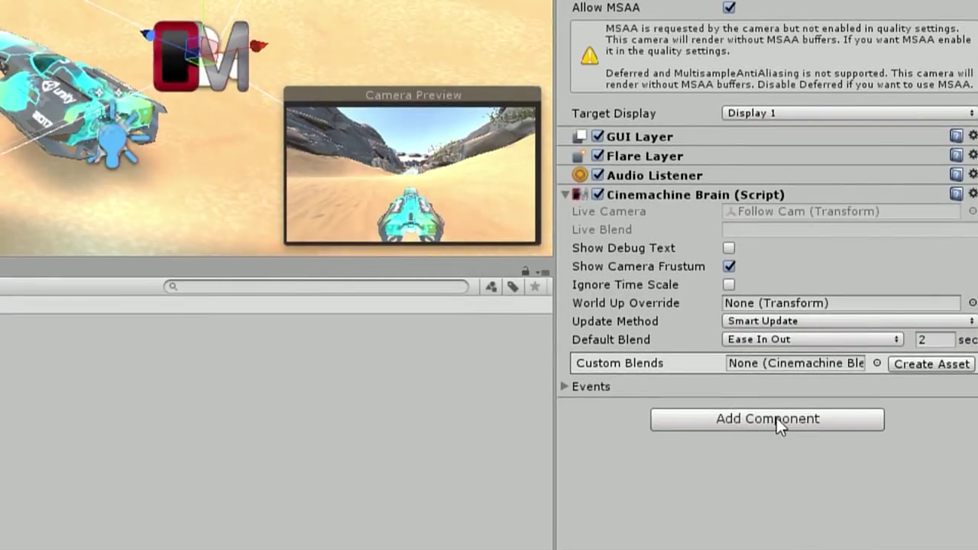
pyautogui.click(776, 418)
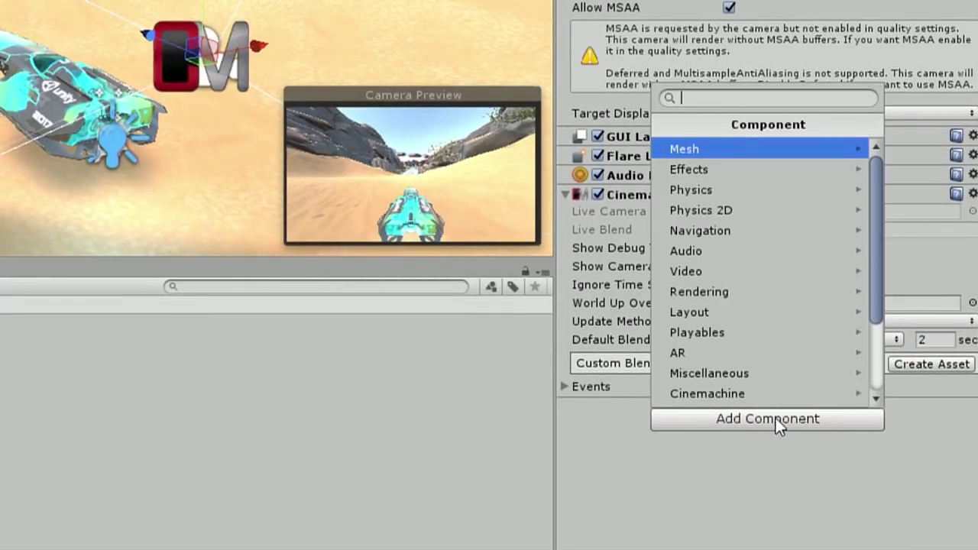
pyautogui.click(756, 291)
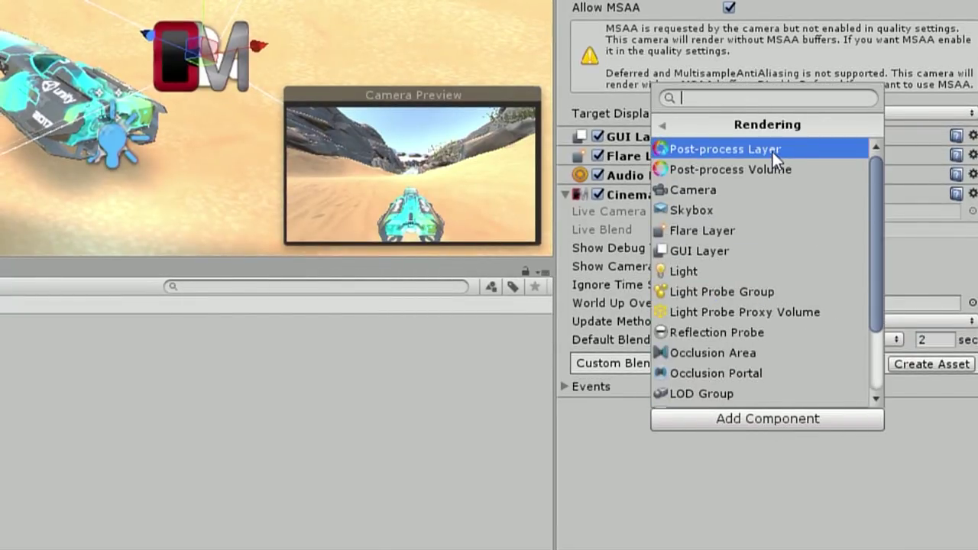
pyautogui.click(772, 150)
pyautogui.scroll(-4, 830, 386)
pyautogui.scroll(-5, 826, 345)
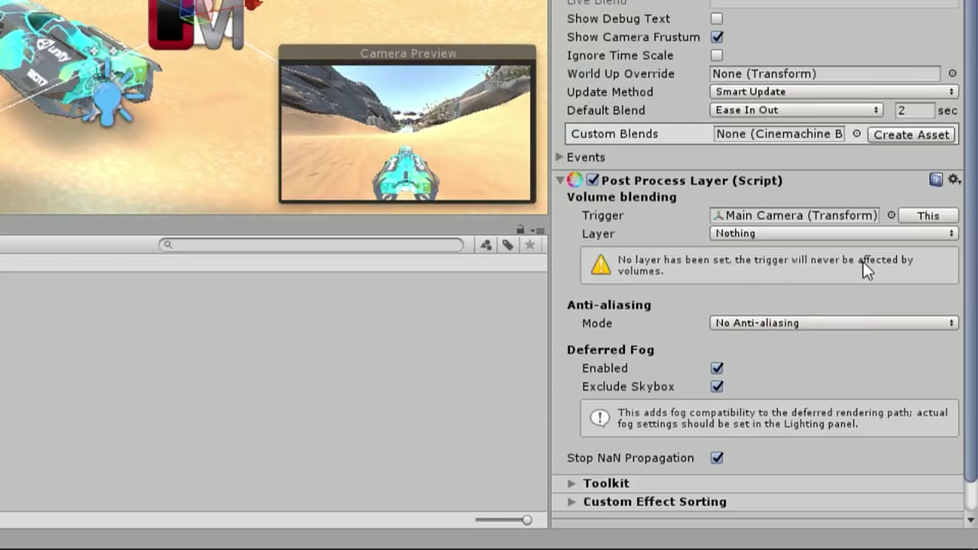
# - Set the Post Process Layer's volume blending layer to Post Processing
pyautogui.click(785, 235)
pyautogui.click(773, 279)
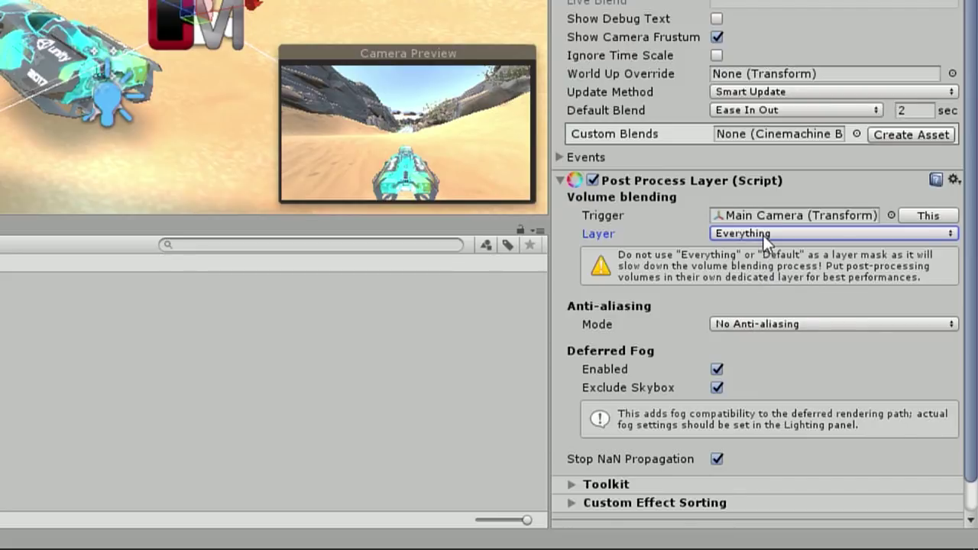
pyautogui.click(764, 235)
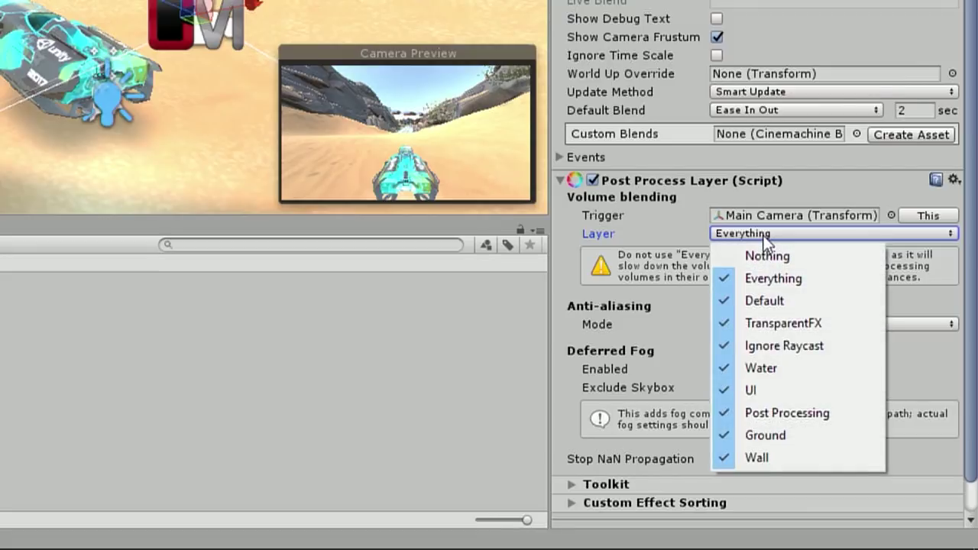
pyautogui.click(774, 256)
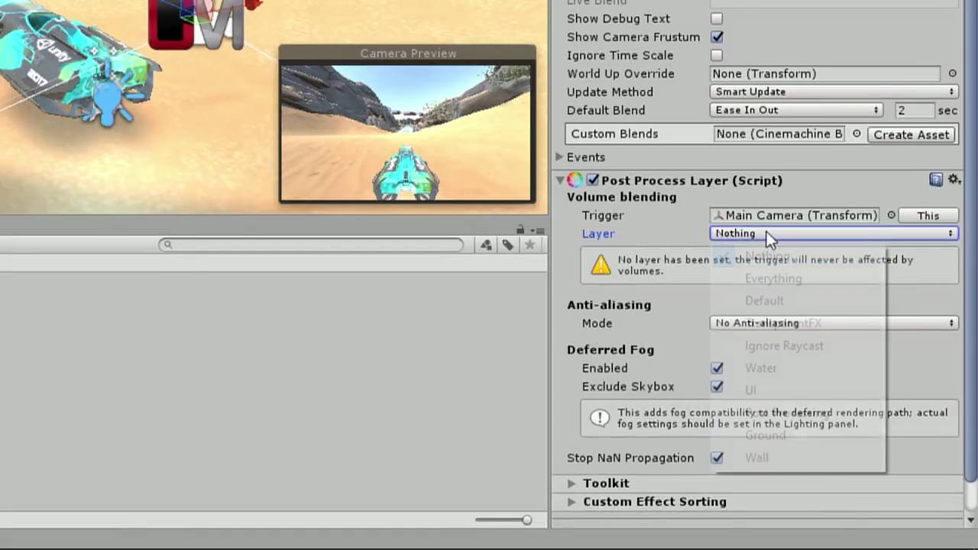
pyautogui.click(768, 233)
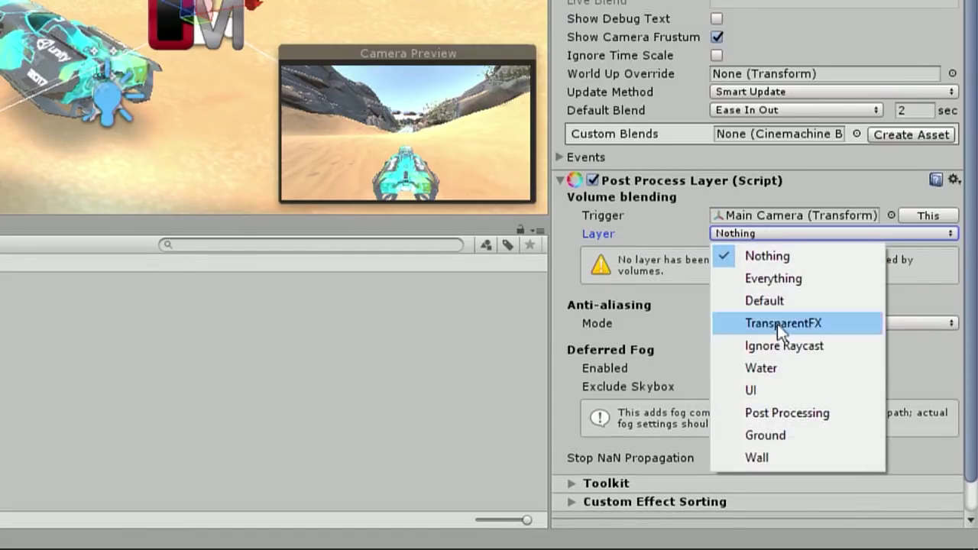
pyautogui.click(818, 414)
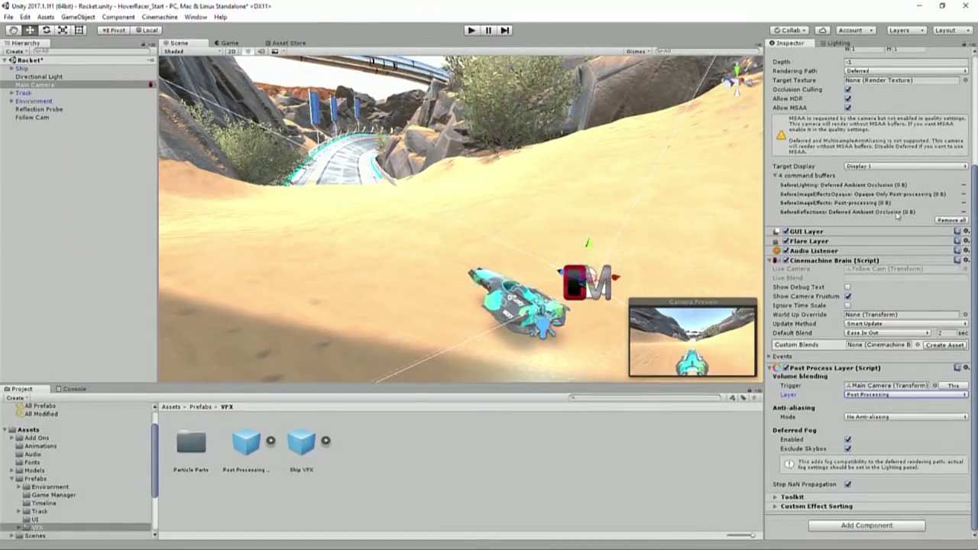
# - Check the project's defined layers in the toolbar Layers dropdown
pyautogui.scroll(5, 908, 206)
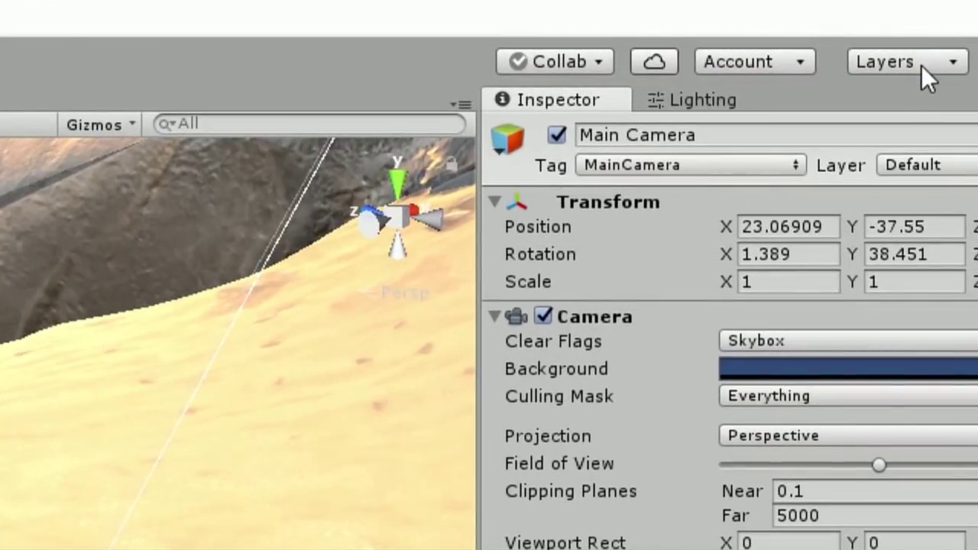
pyautogui.click(904, 30)
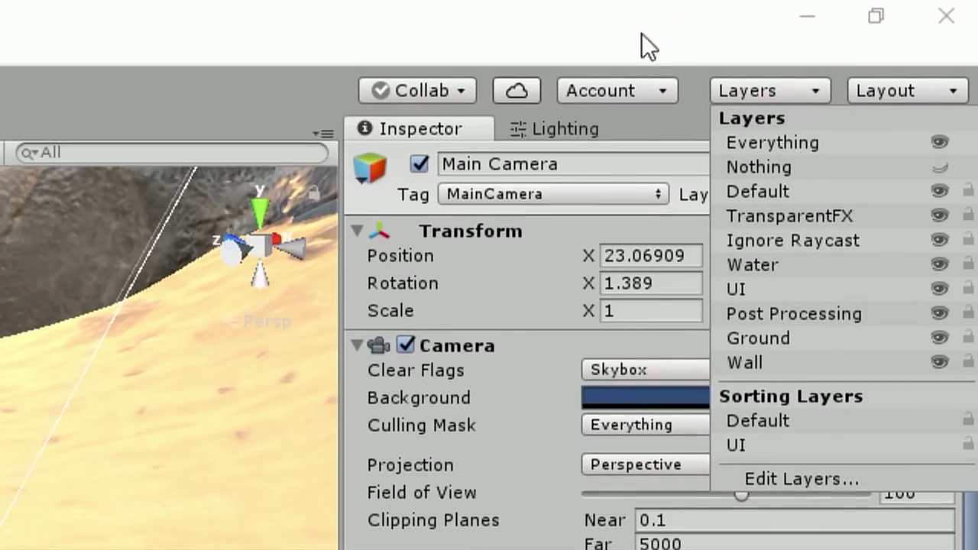
pyautogui.click(636, 61)
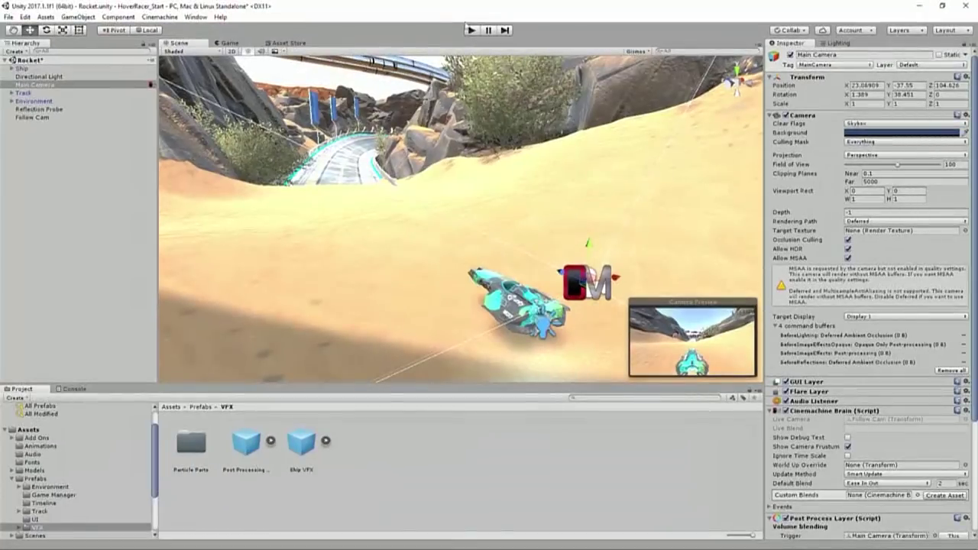
# - Switch to the Game view to see the camera's output
pyautogui.click(233, 42)
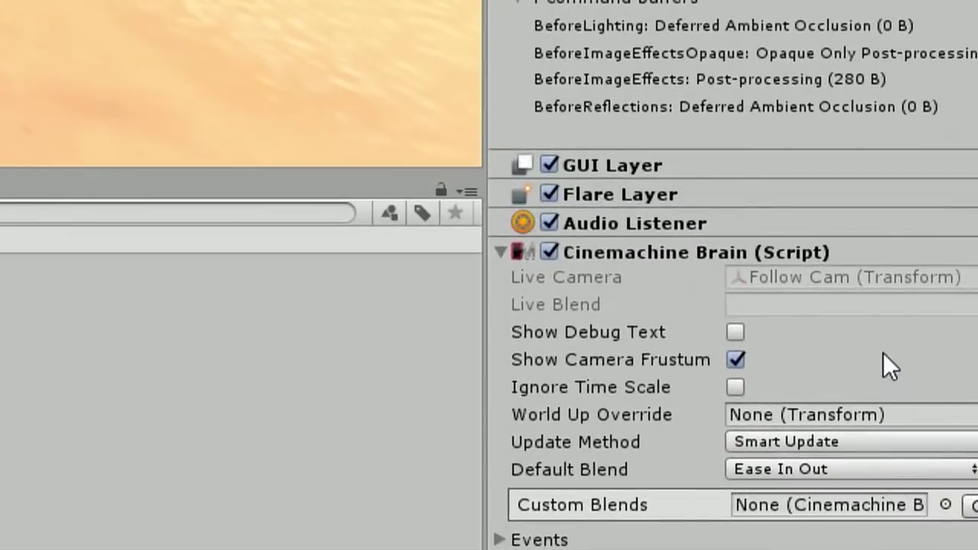
pyautogui.scroll(-5, 892, 401)
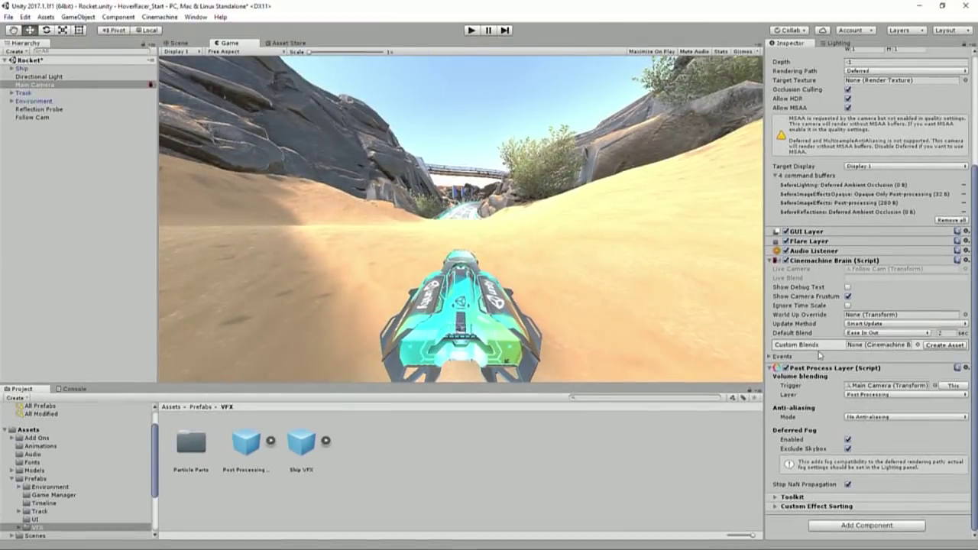
pyautogui.scroll(3, 912, 83)
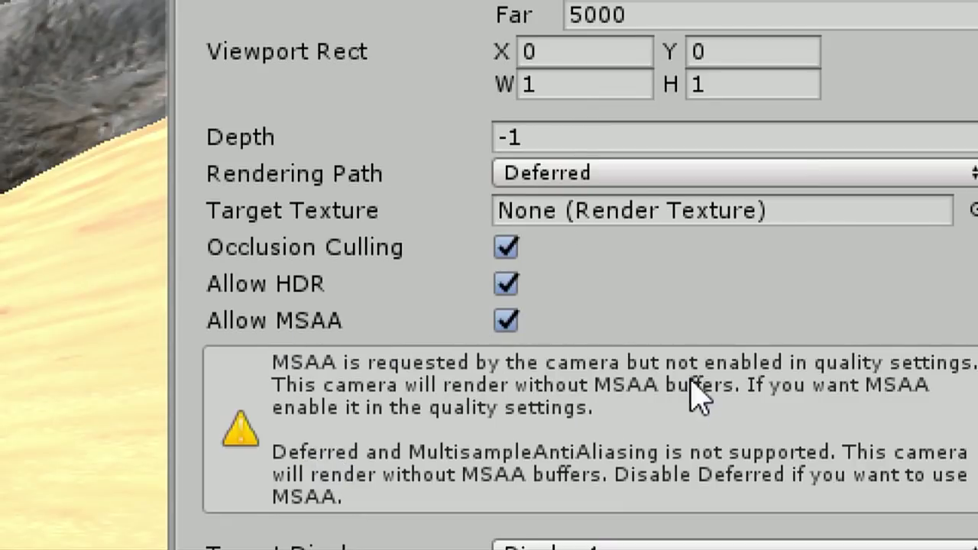
# - Turn off Allow MSAA on the Main Camera
pyautogui.click(509, 325)
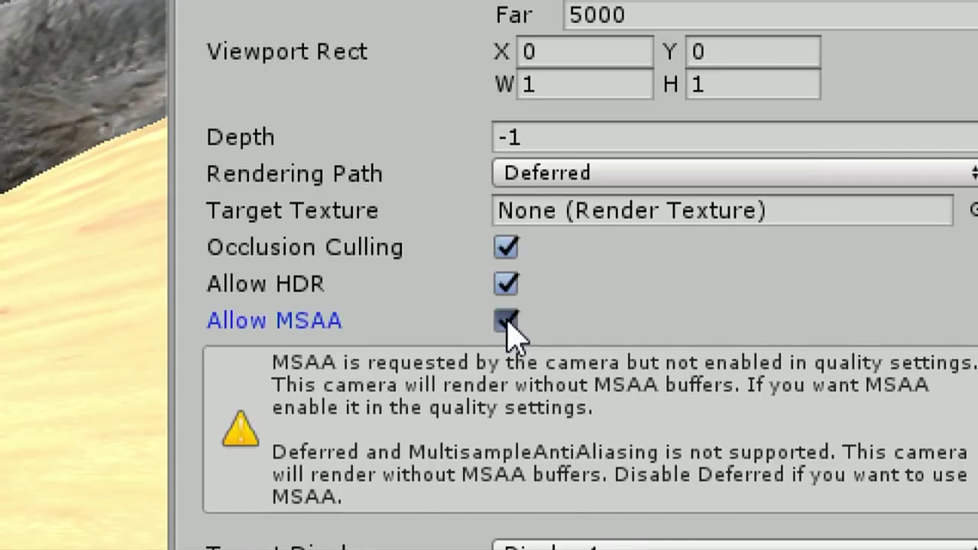
pyautogui.click(507, 321)
pyautogui.click(508, 324)
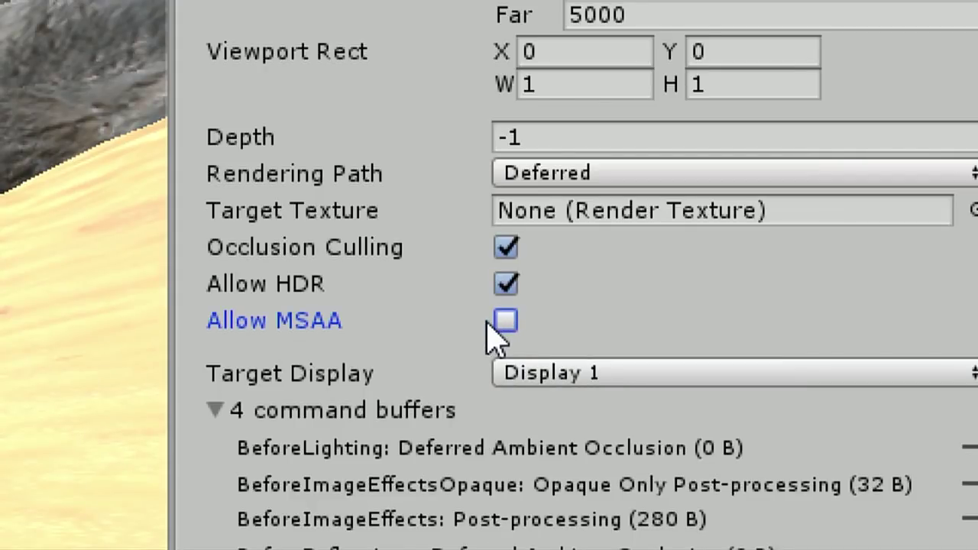
pyautogui.click(507, 322)
pyautogui.click(507, 324)
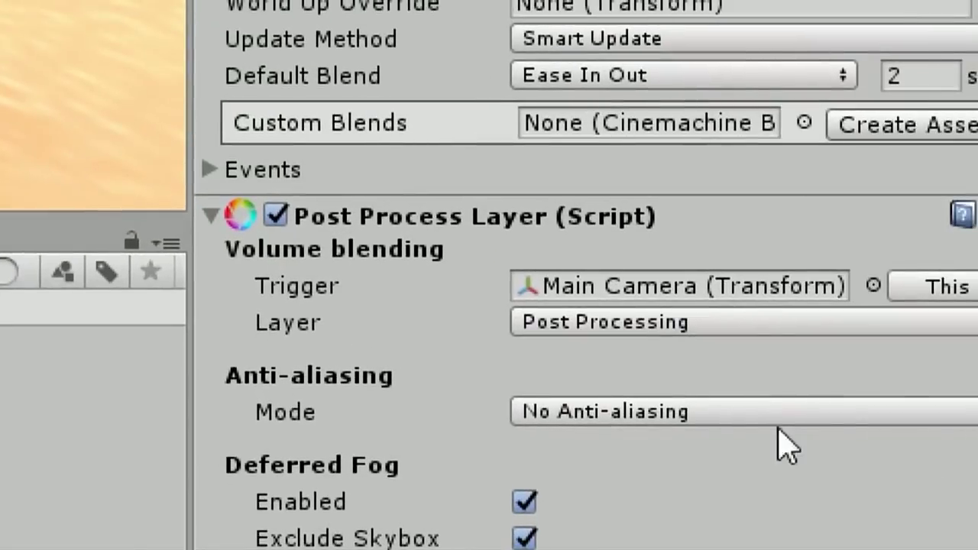
# - Set the Post Process Layer's Anti-aliasing Mode to Fast Approximate Anti-aliasing (FXAA)
pyautogui.click(757, 416)
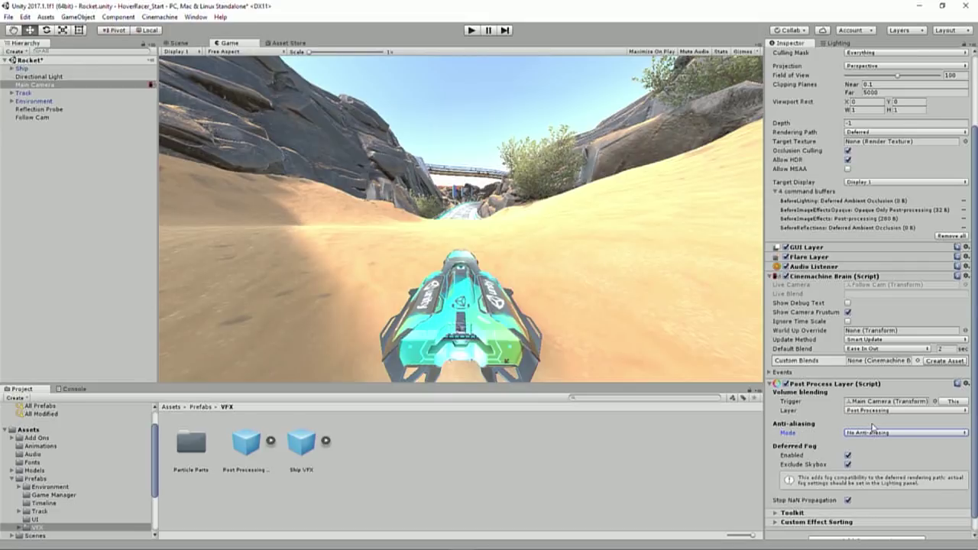
pyautogui.click(881, 435)
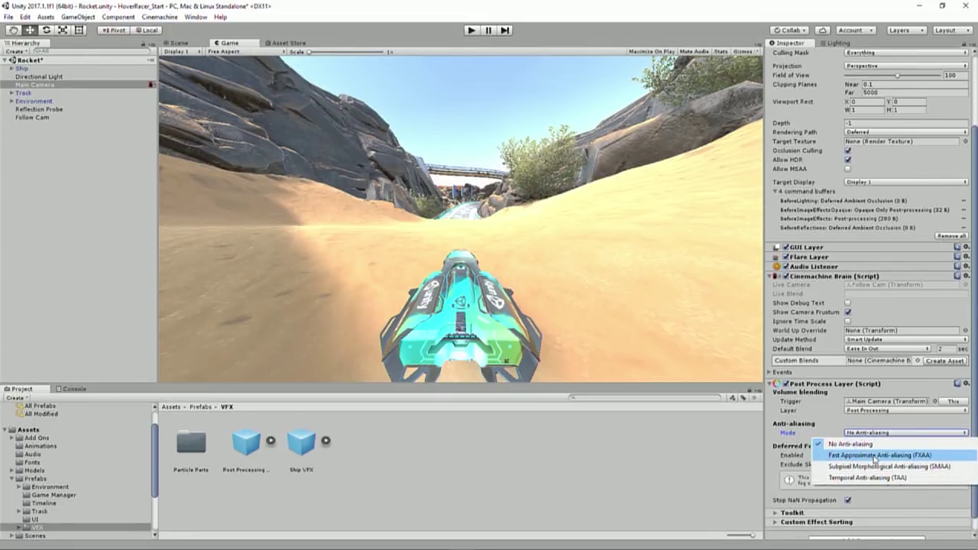
pyautogui.click(878, 456)
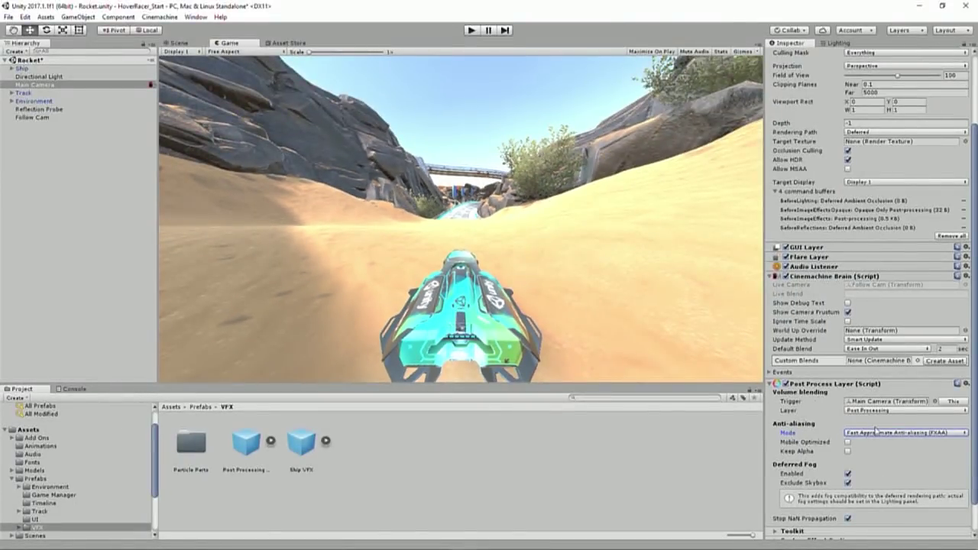
pyautogui.click(876, 432)
pyautogui.click(877, 443)
pyautogui.click(879, 433)
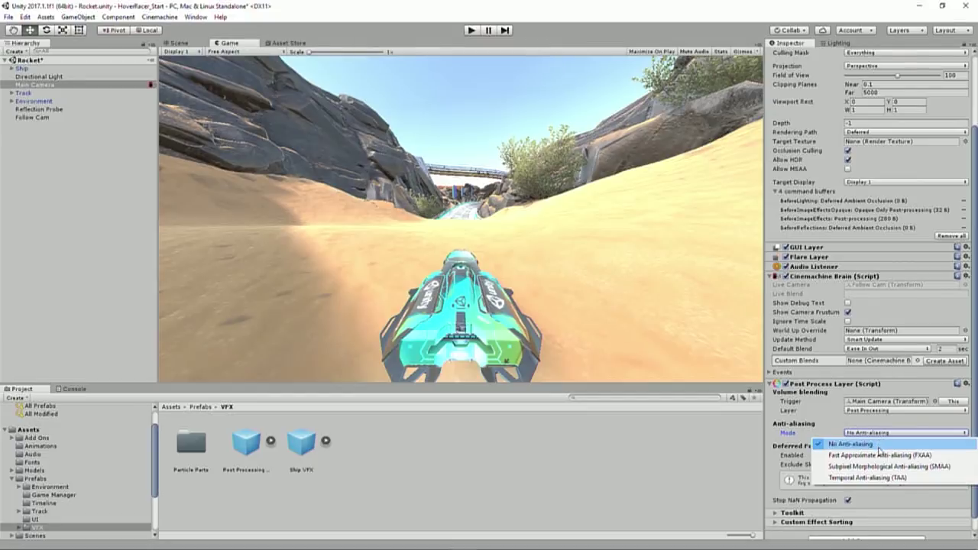
pyautogui.click(878, 455)
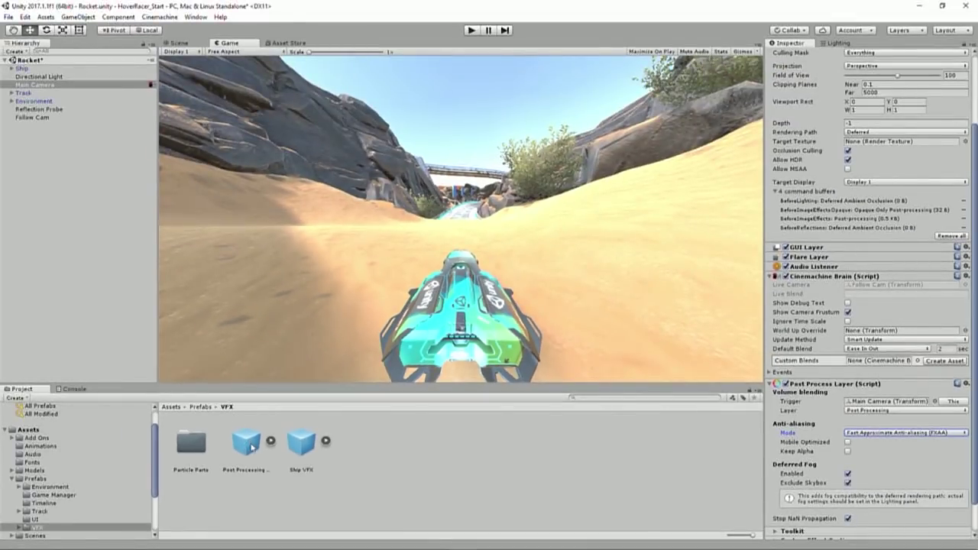
# - Drag the Post Processing Volumes prefab into the Hierarchy and inspect its Global object
pyautogui.moveTo(248, 446); pyautogui.dragTo(60, 238)
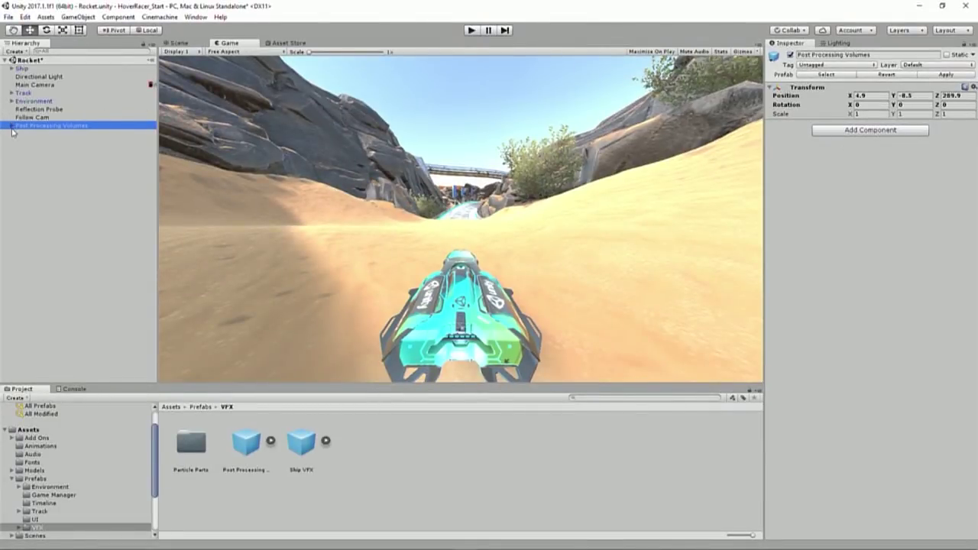
pyautogui.click(11, 125)
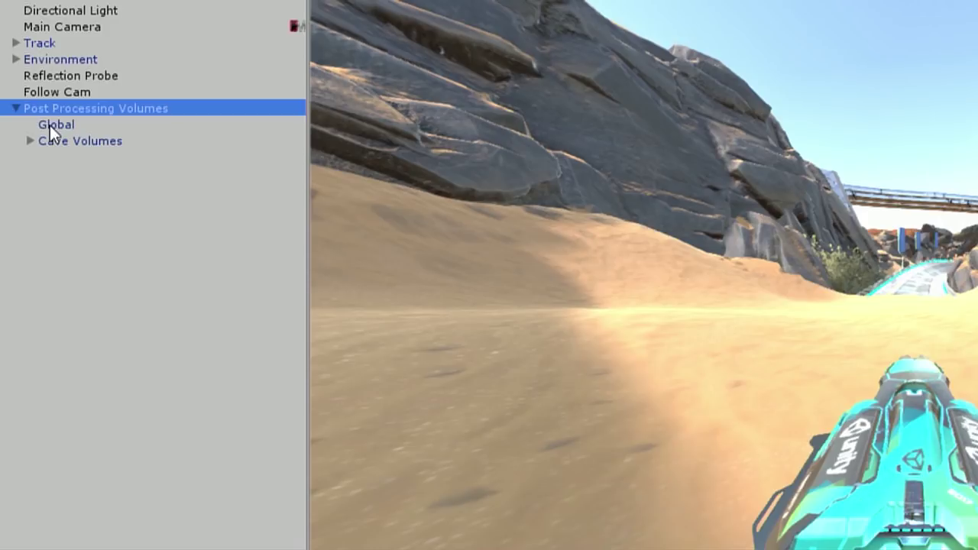
pyautogui.click(52, 126)
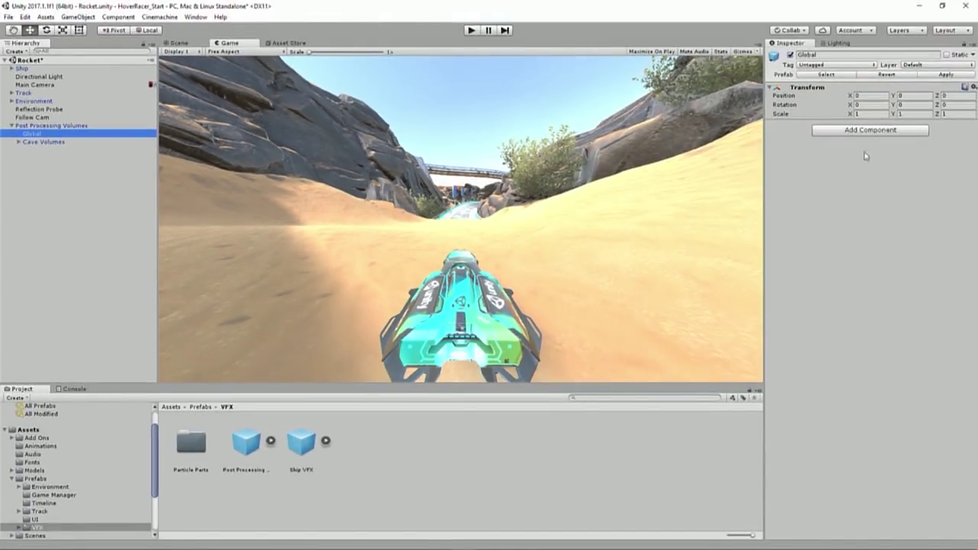
# - Expand Cave Volumes and select its three cave volumes together
pyautogui.click(38, 144)
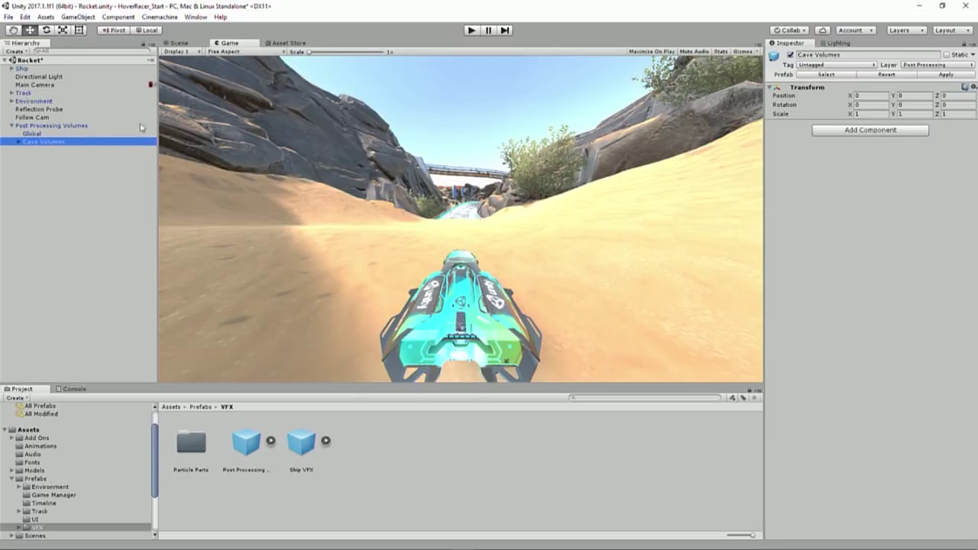
pyautogui.click(18, 142)
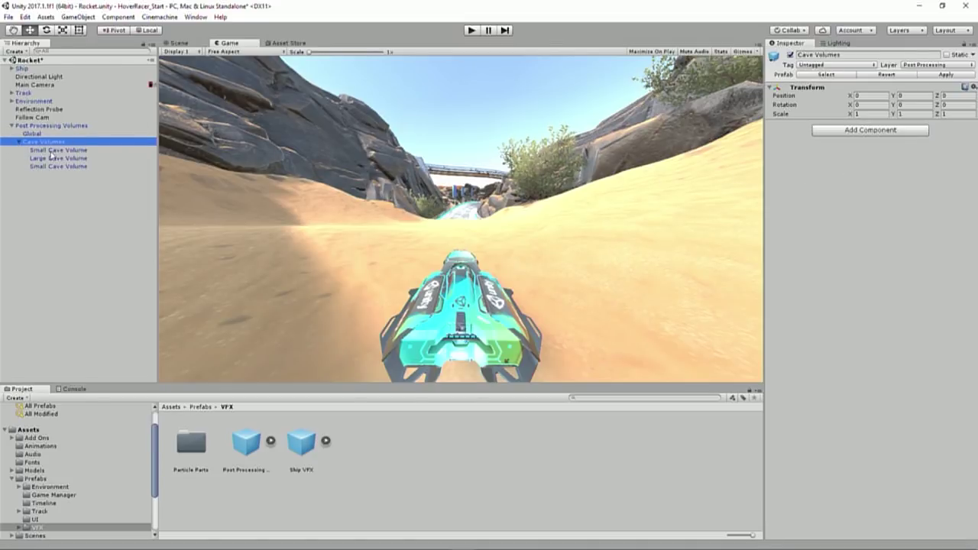
pyautogui.click(53, 151)
pyautogui.keyDown('shift'); pyautogui.click(55, 168); pyautogui.keyUp('shift')
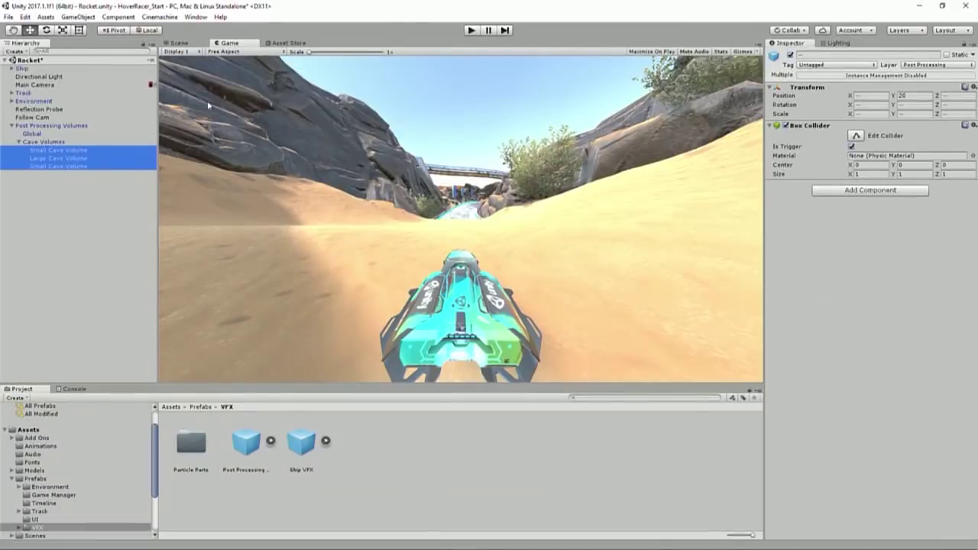
# - Select the Global object under Post Processing Volumes
pyautogui.click(75, 209)
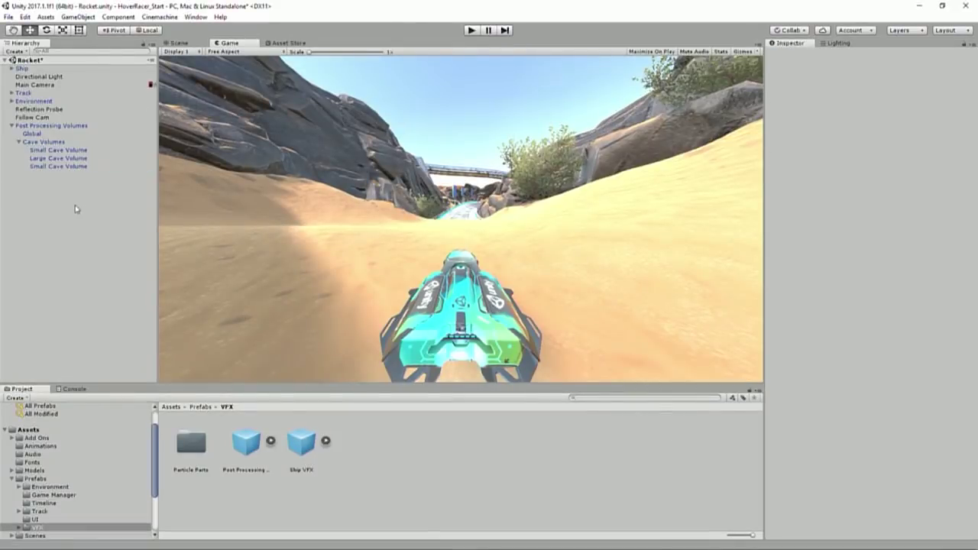
pyautogui.click(37, 135)
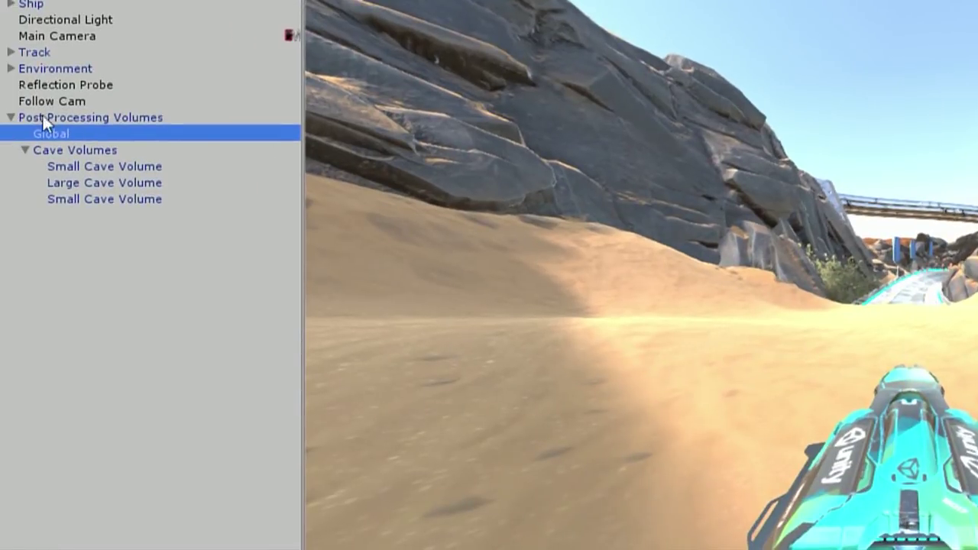
pyautogui.click(27, 118)
pyautogui.click(44, 133)
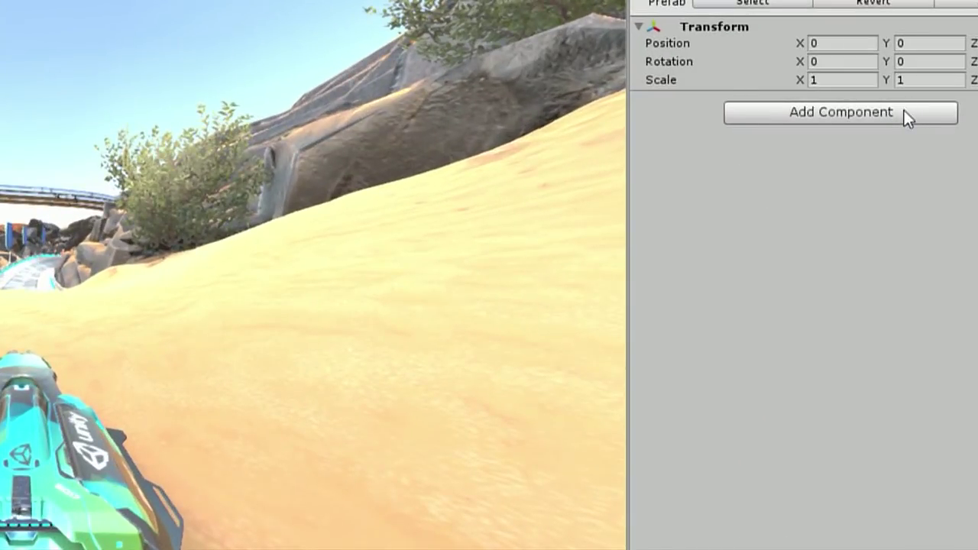
# - Add a Post-process Volume to Global and enable Is Global
pyautogui.click(902, 130)
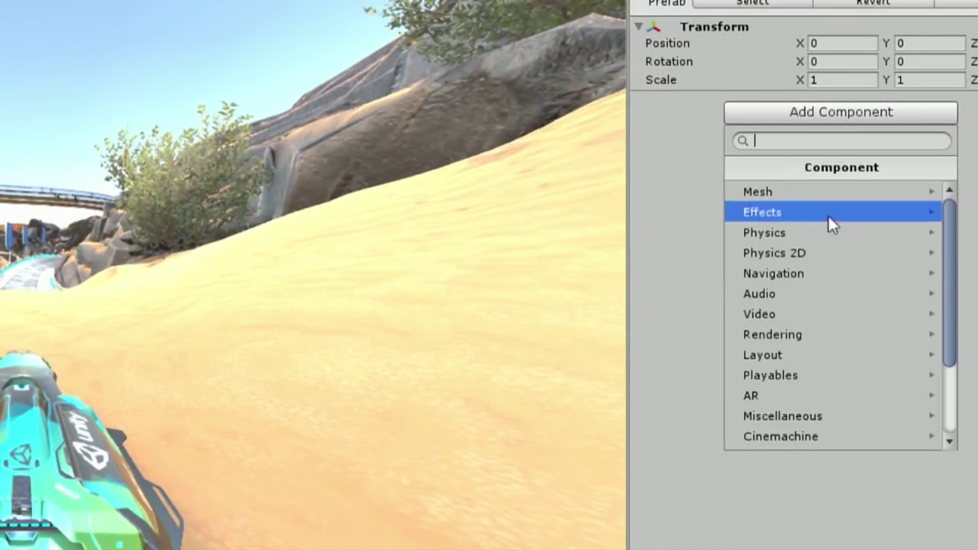
pyautogui.click(807, 334)
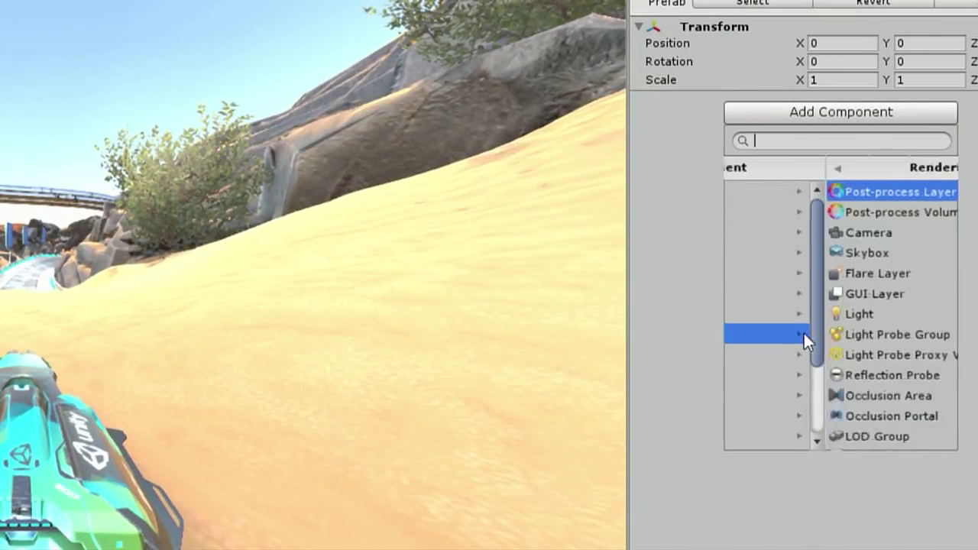
pyautogui.click(840, 213)
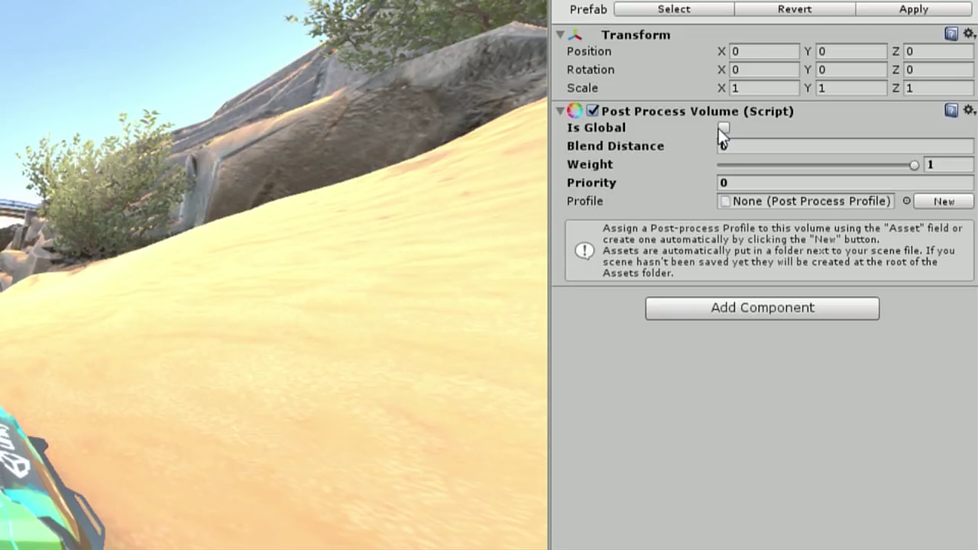
pyautogui.click(724, 129)
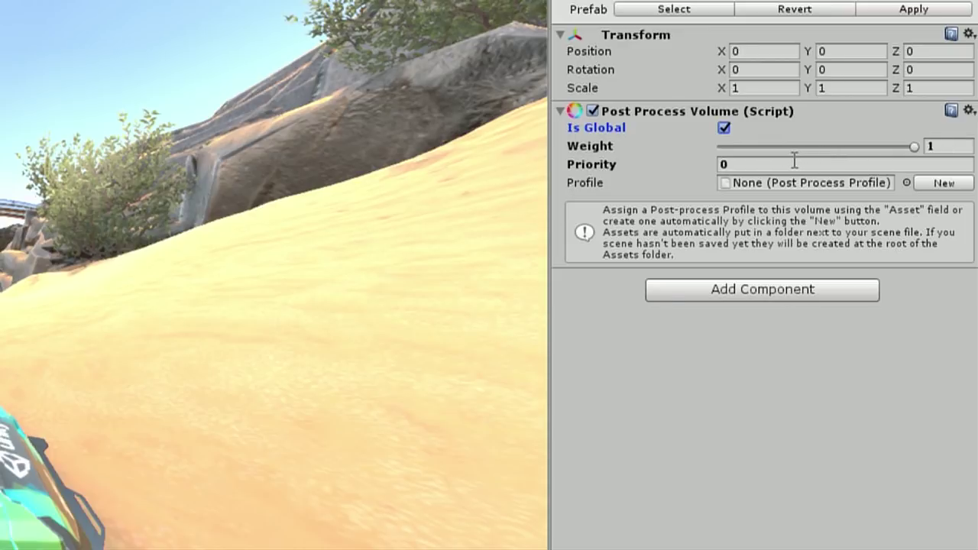
# - Create a new Global Profile for the volume and add a Bloom effect
pyautogui.click(935, 183)
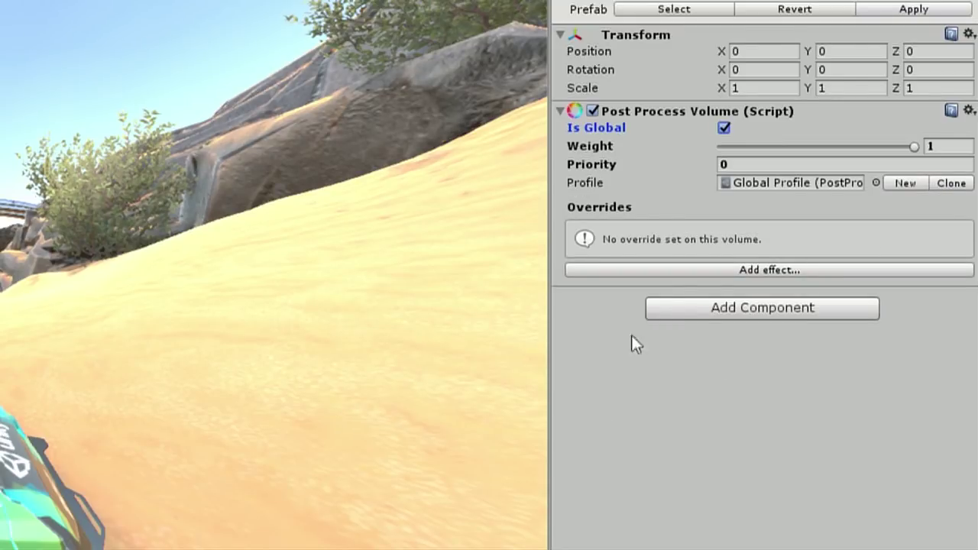
pyautogui.click(740, 268)
pyautogui.moveTo(773, 282)
pyautogui.click(600, 327)
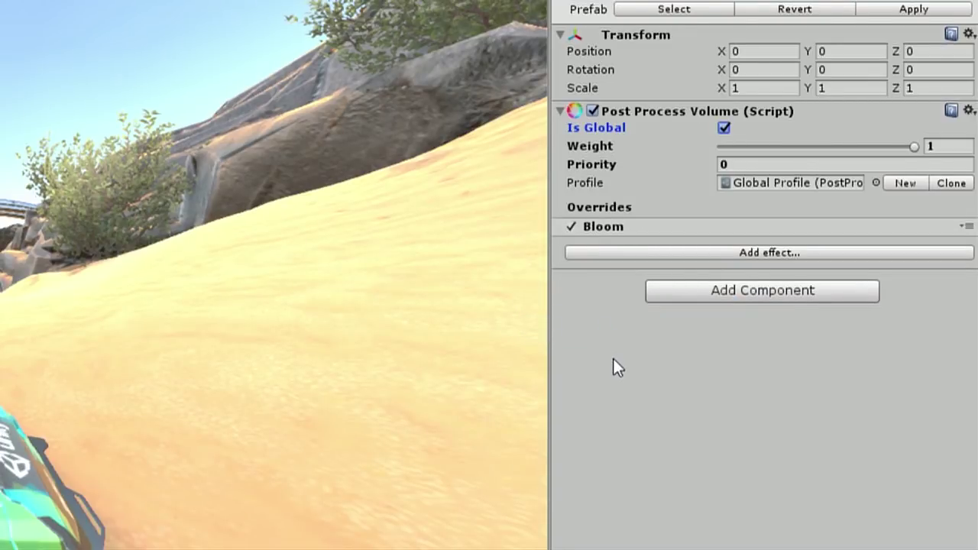
pyautogui.click(669, 226)
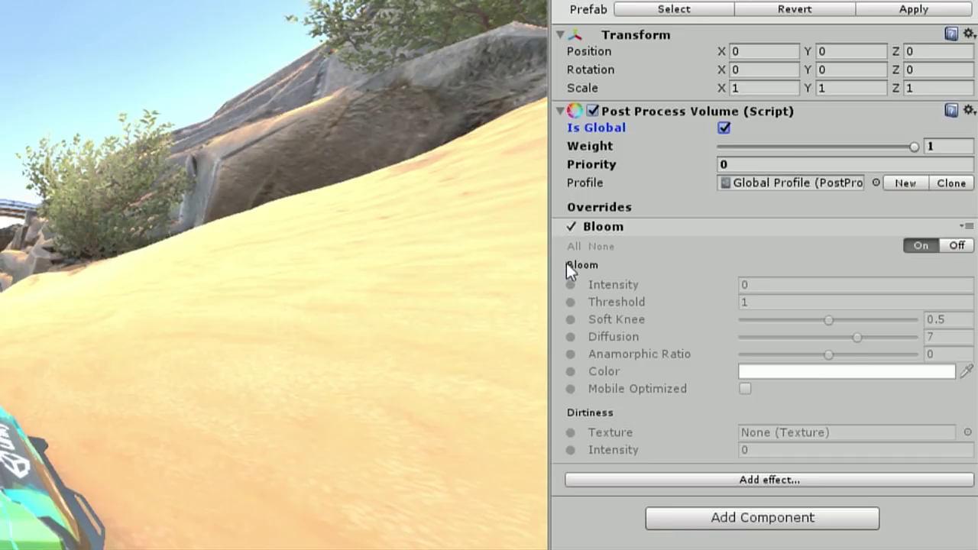
# - Override Bloom Intensity to 4.86 and Threshold to 0.46
pyautogui.click(570, 285)
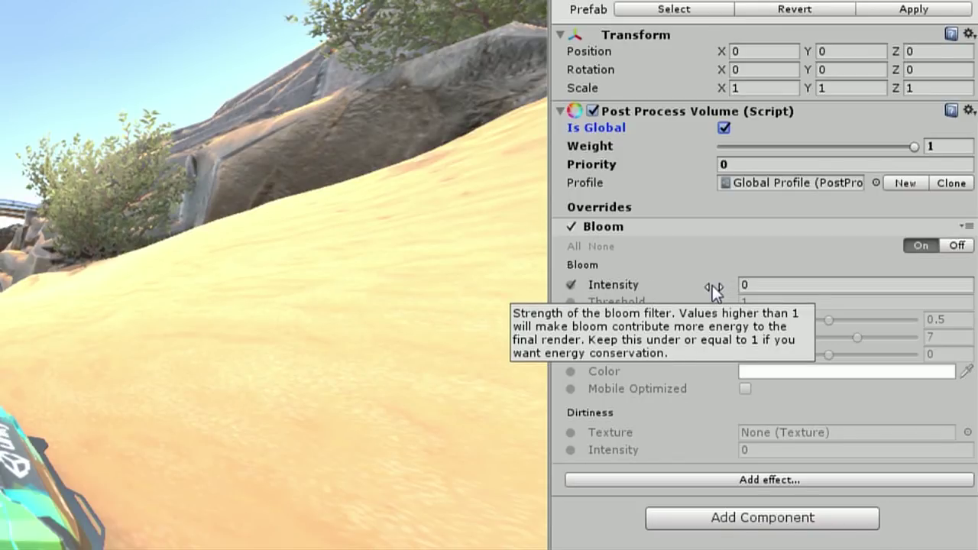
pyautogui.moveTo(713, 289); pyautogui.dragTo(831, 287)
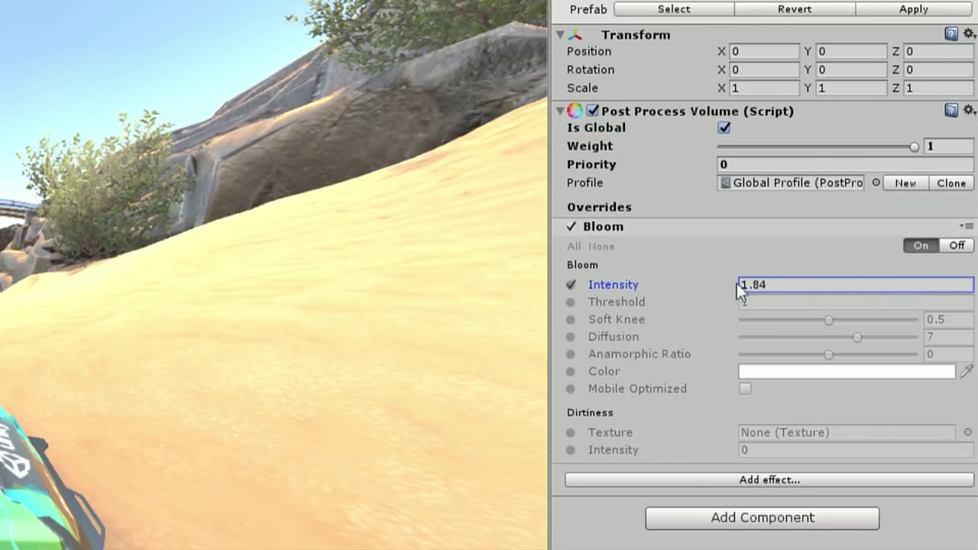
pyautogui.moveTo(723, 287)
pyautogui.mouseDown()
pyautogui.moveTo(830, 286)
pyautogui.moveTo(708, 293)
pyautogui.moveTo(782, 286)
pyautogui.moveTo(721, 303)
pyautogui.mouseUp()
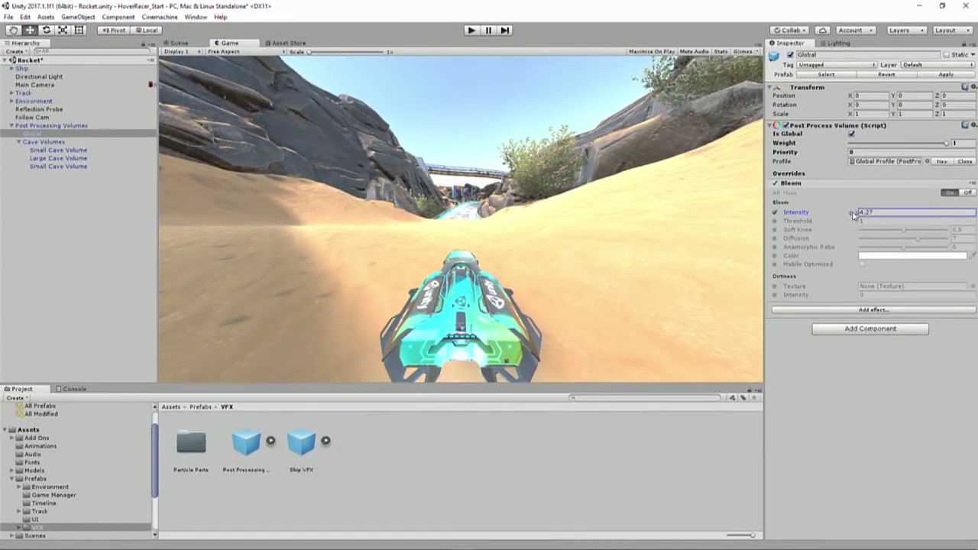
pyautogui.moveTo(853, 215); pyautogui.dragTo(852, 216)
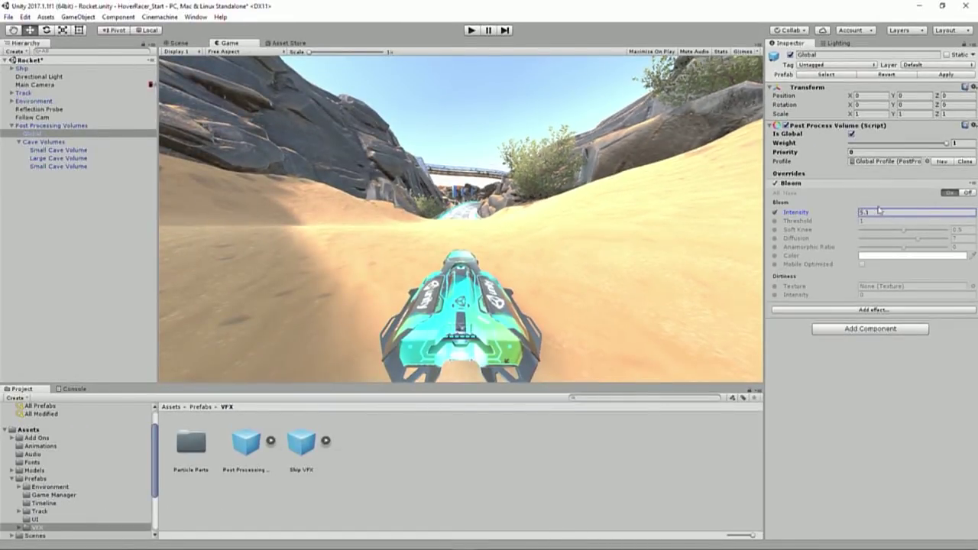
pyautogui.click(775, 221)
pyautogui.moveTo(824, 224); pyautogui.dragTo(845, 215)
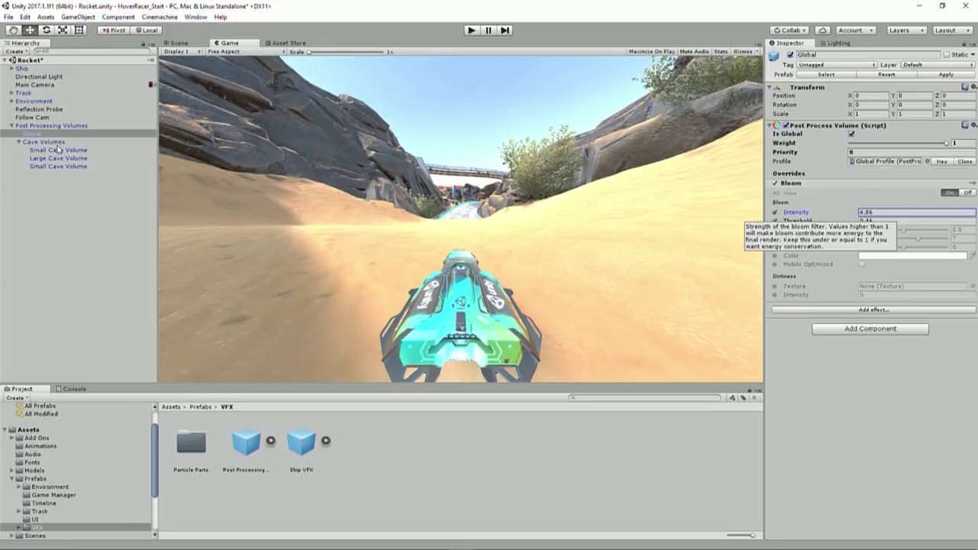
# - Put the Global object on the Post Processing layer
pyautogui.click(34, 84)
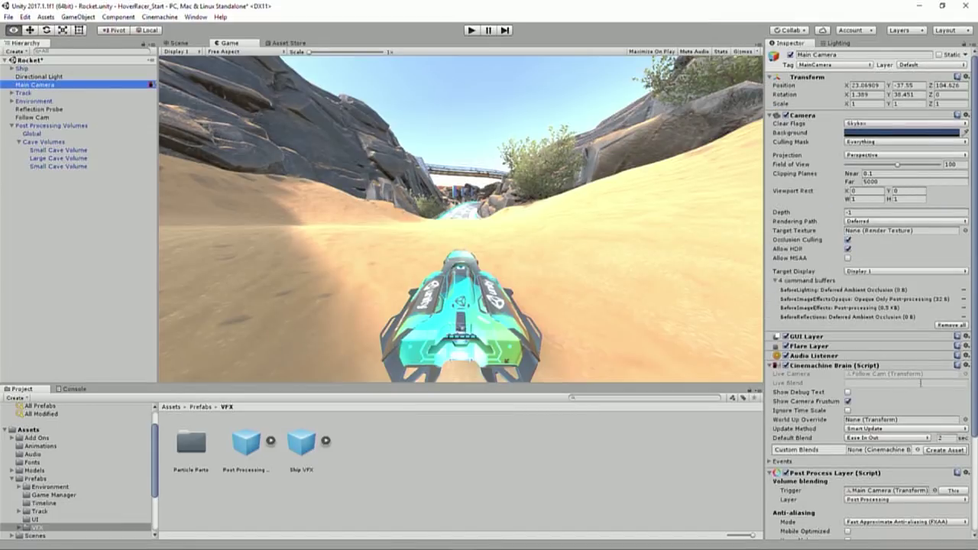
pyautogui.scroll(-5, 927, 446)
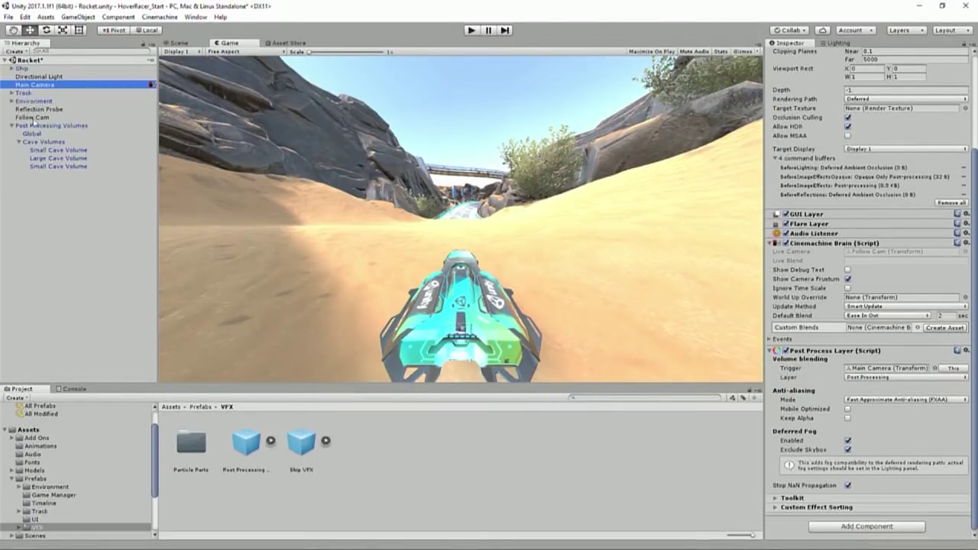
pyautogui.click(31, 134)
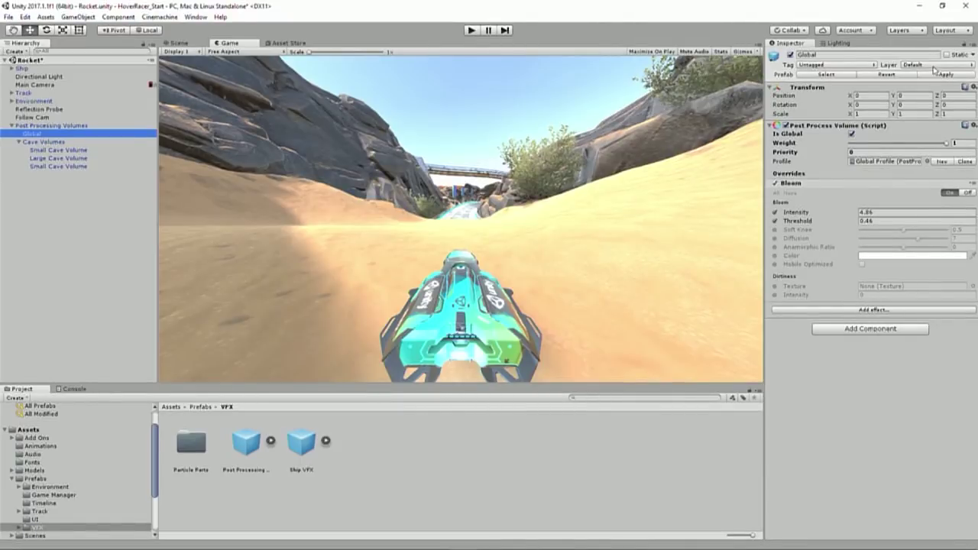
pyautogui.click(939, 66)
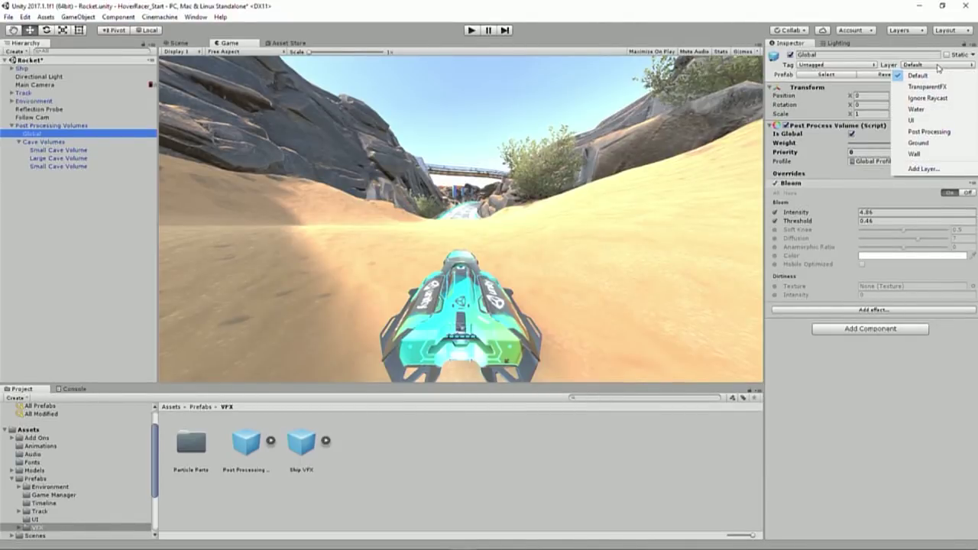
pyautogui.click(927, 132)
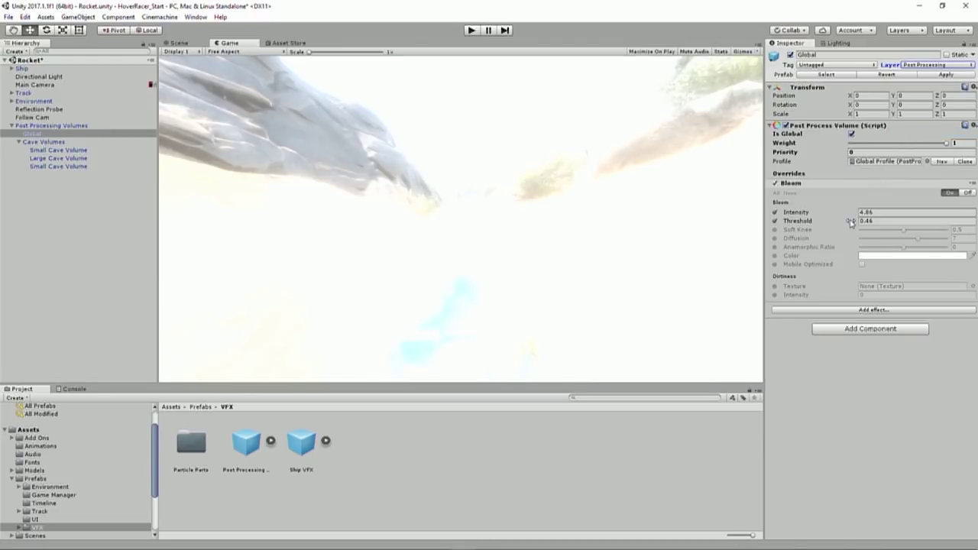
# - Adjust Bloom to Intensity 2.03 and Threshold 0.91
pyautogui.moveTo(851, 223); pyautogui.dragTo(848, 216)
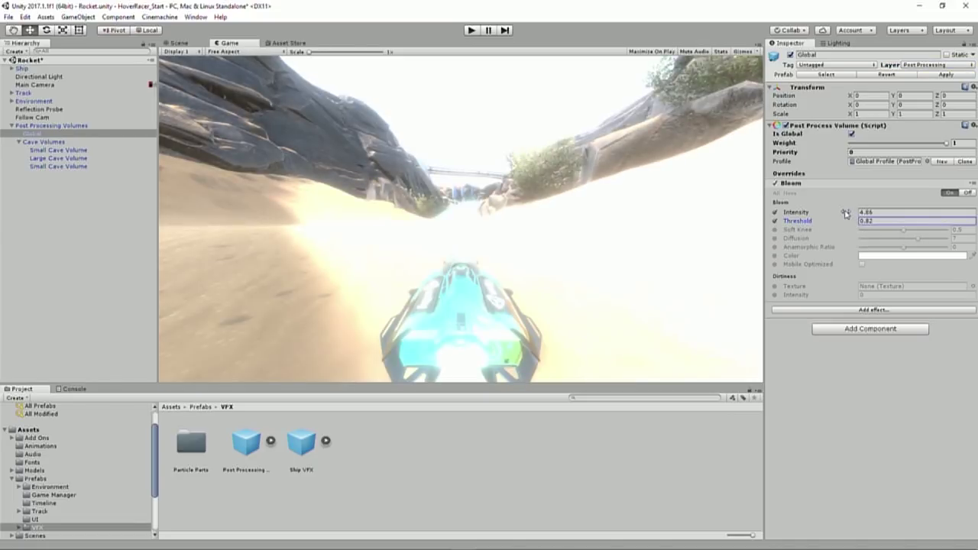
pyautogui.moveTo(823, 250)
pyautogui.moveTo(833, 216); pyautogui.dragTo(762, 211)
pyautogui.moveTo(842, 225); pyautogui.dragTo(851, 211)
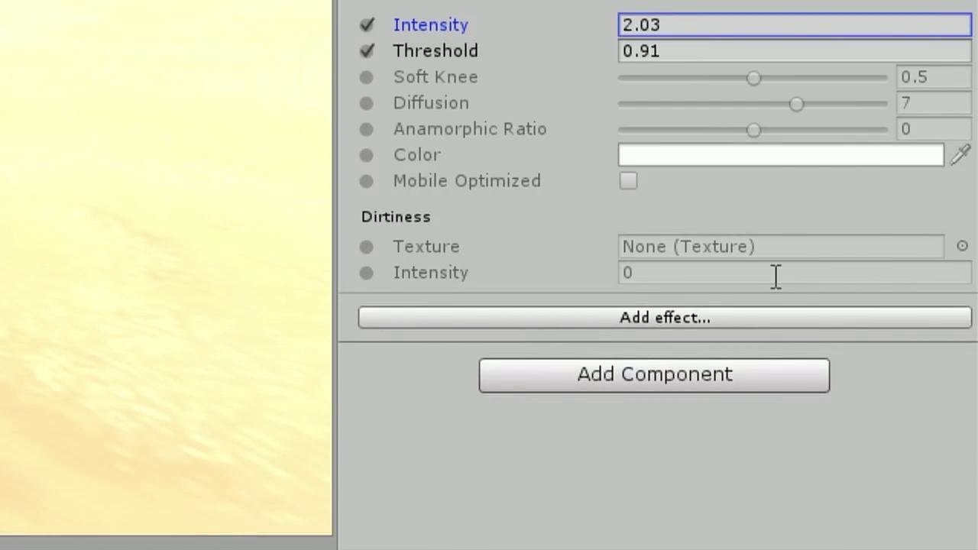
# - Add Color Grading to the profile and shift the shadow tint with the Lift trackball
pyautogui.click(616, 318)
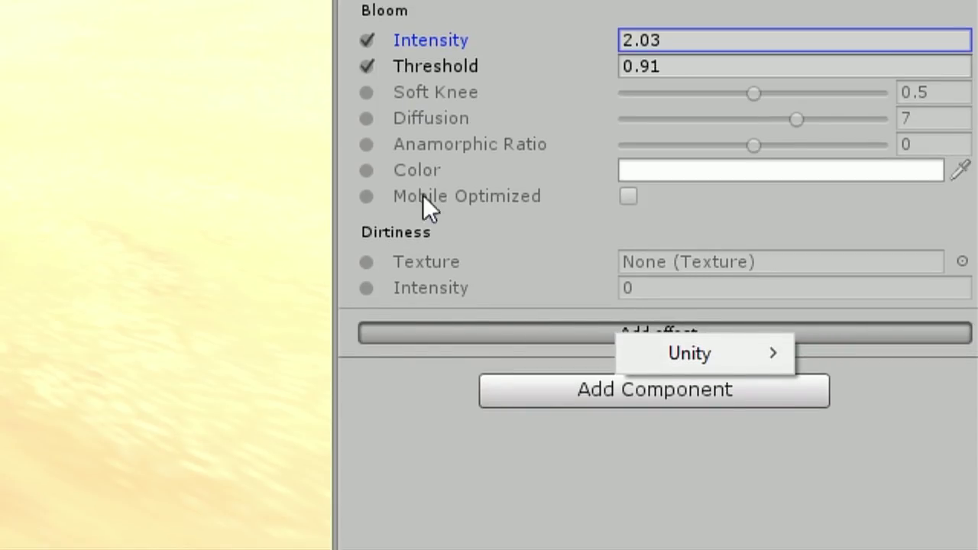
pyautogui.moveTo(729, 367)
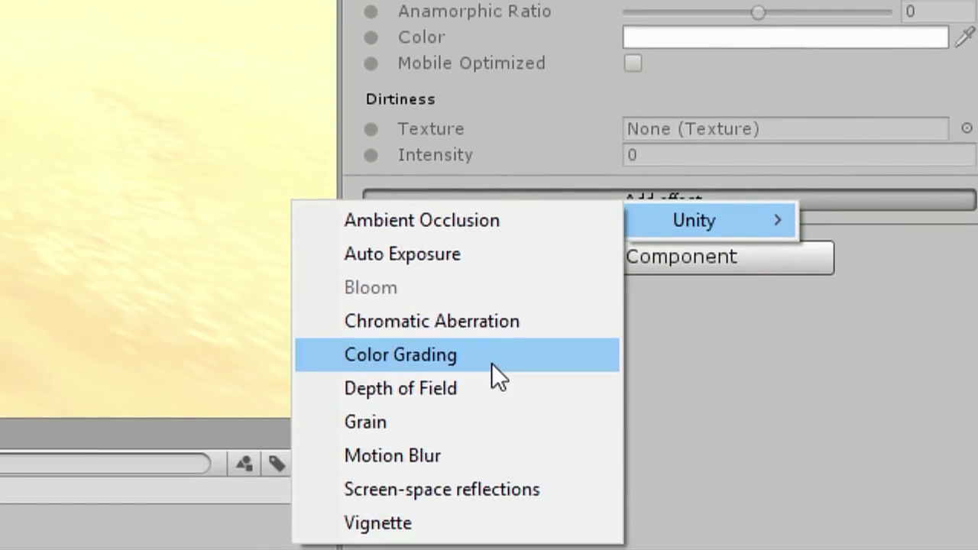
pyautogui.click(493, 404)
pyautogui.click(551, 190)
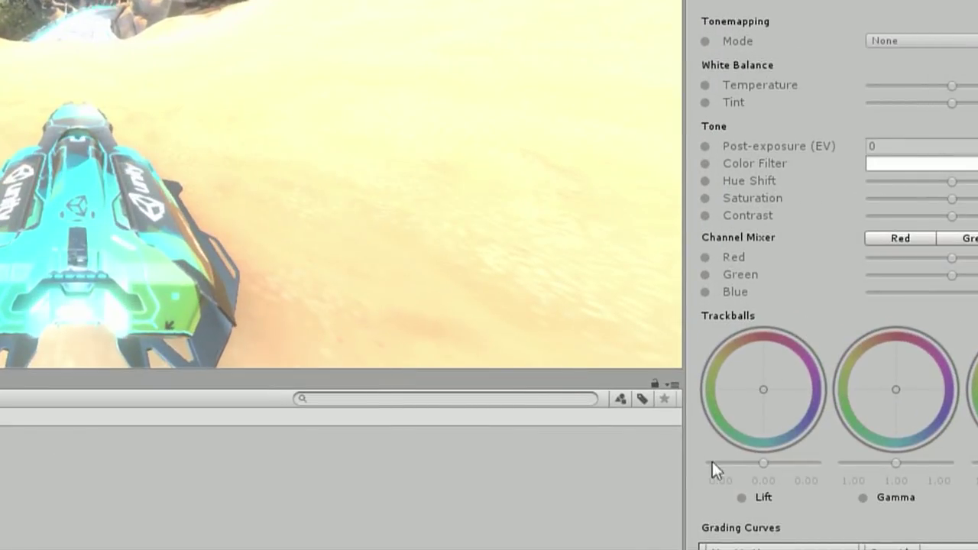
pyautogui.click(741, 498)
pyautogui.moveTo(767, 387); pyautogui.dragTo(742, 340)
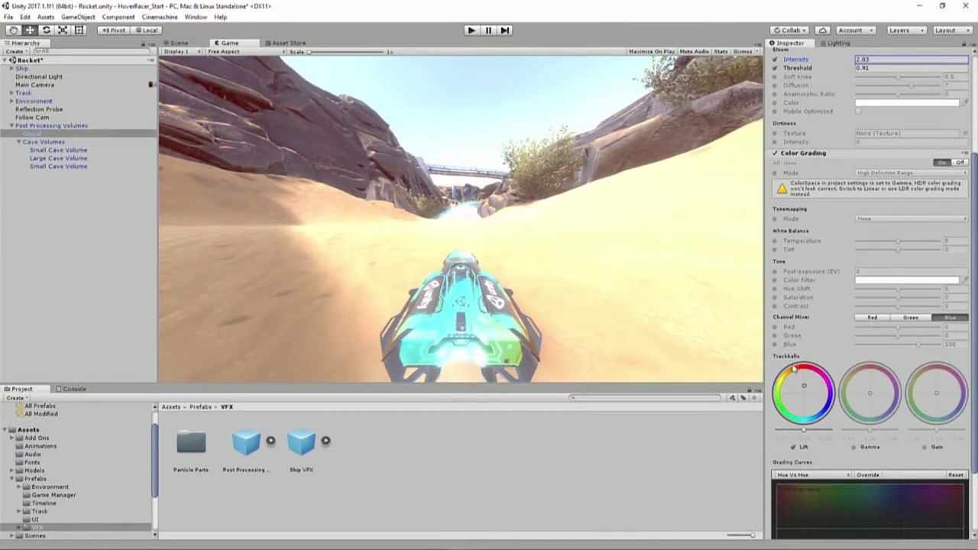
pyautogui.moveTo(794, 369); pyautogui.dragTo(801, 402)
# - Enable Gamma and Gain, tint Gain slightly warmer, and set Temperature to 27
pyautogui.click(854, 447)
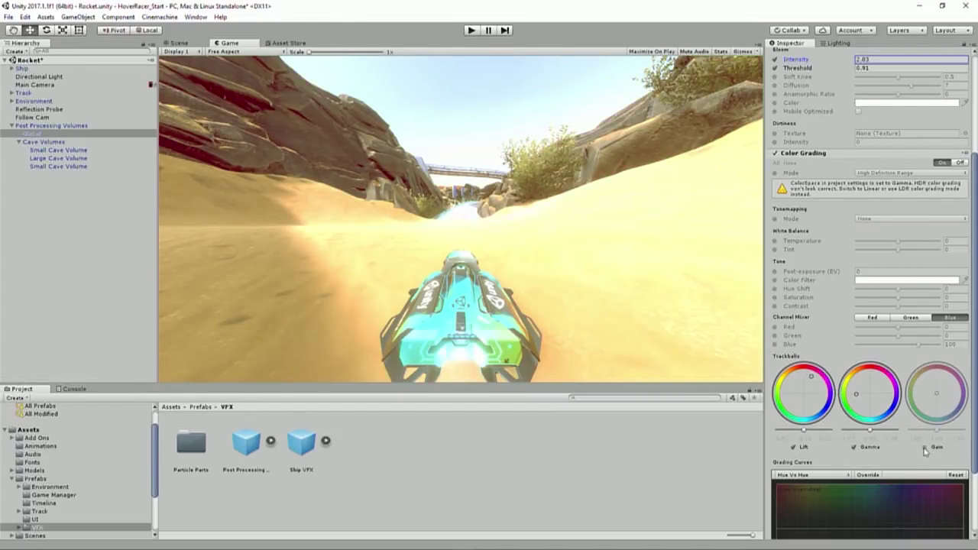
pyautogui.click(924, 447)
pyautogui.moveTo(937, 392); pyautogui.dragTo(934, 401)
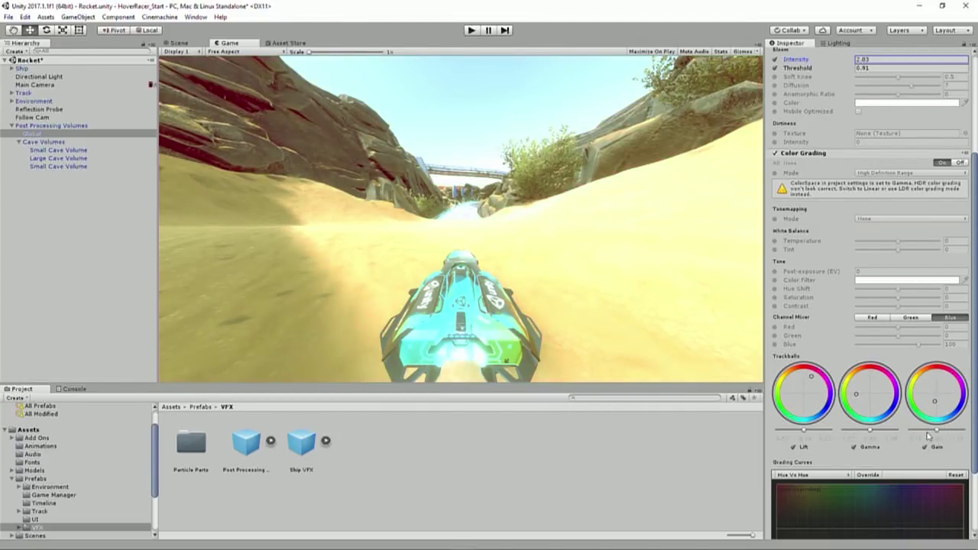
pyautogui.moveTo(929, 436); pyautogui.dragTo(914, 460)
pyautogui.click(776, 241)
pyautogui.moveTo(898, 241)
pyautogui.mouseDown()
pyautogui.moveTo(910, 244)
pyautogui.moveTo(888, 242)
pyautogui.mouseUp()
# - Add a Vignette effect to the Global Profile with Intensity overridden at 0.444
pyautogui.click(841, 156)
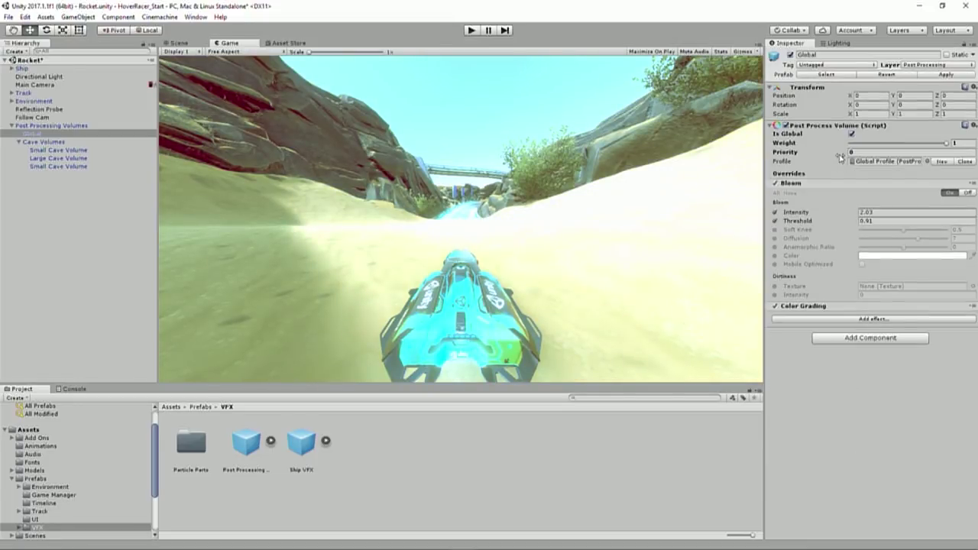
pyautogui.click(863, 321)
pyautogui.moveTo(884, 325)
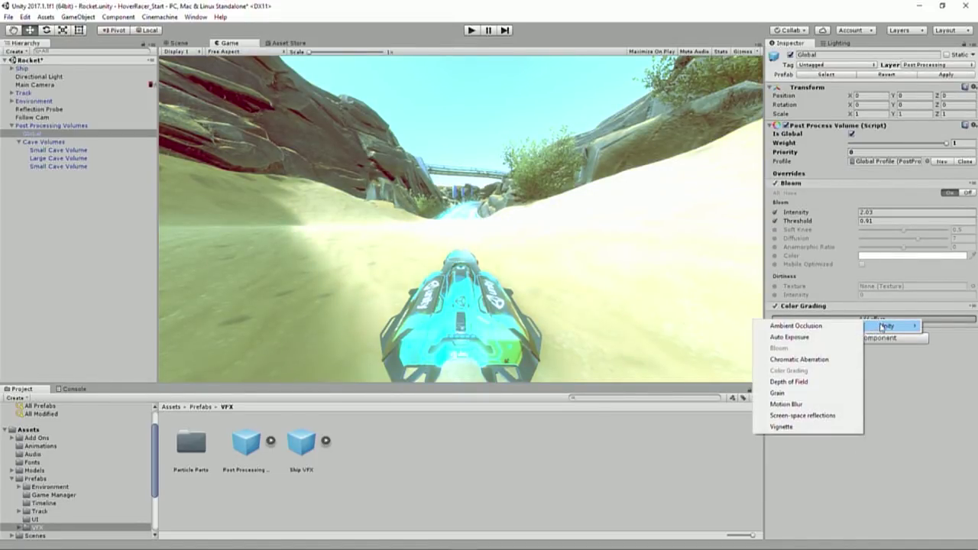
pyautogui.click(807, 428)
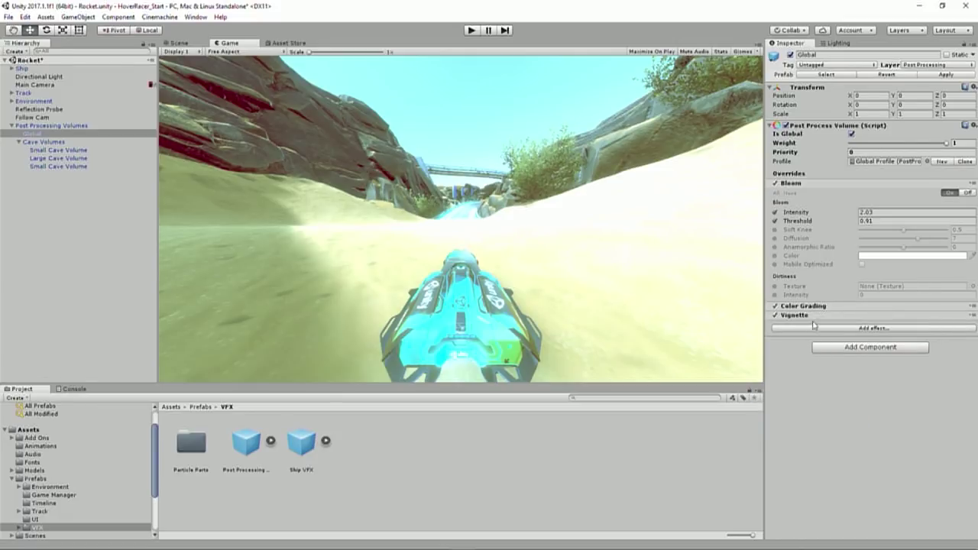
pyautogui.click(814, 316)
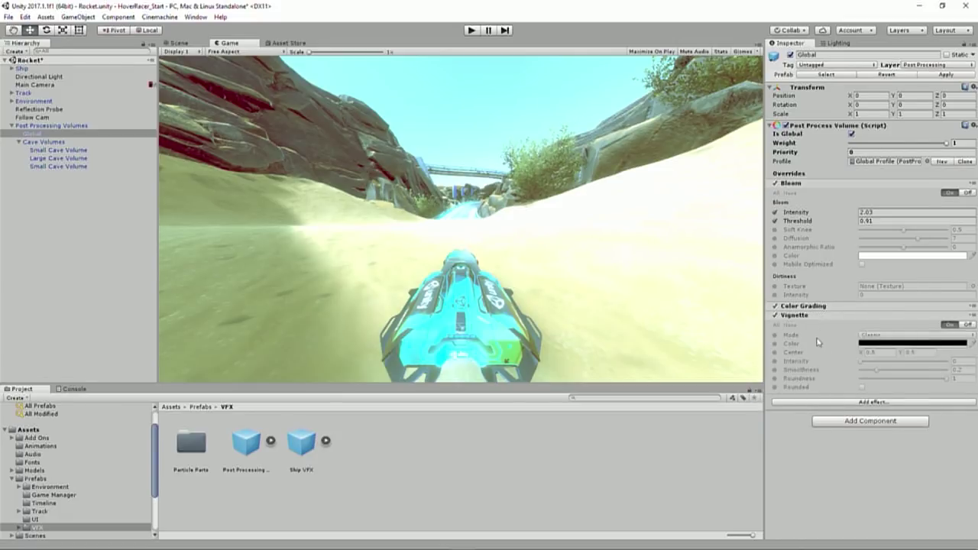
pyautogui.click(775, 362)
pyautogui.moveTo(861, 365); pyautogui.dragTo(900, 365)
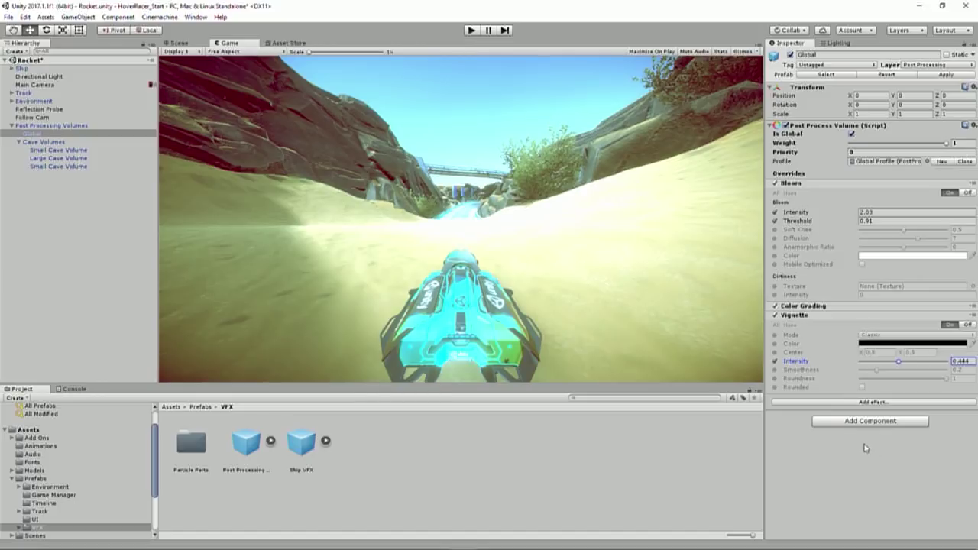
# - Collapse Vignette and add a Chromatic Aberration effect to the global profile
pyautogui.click(827, 317)
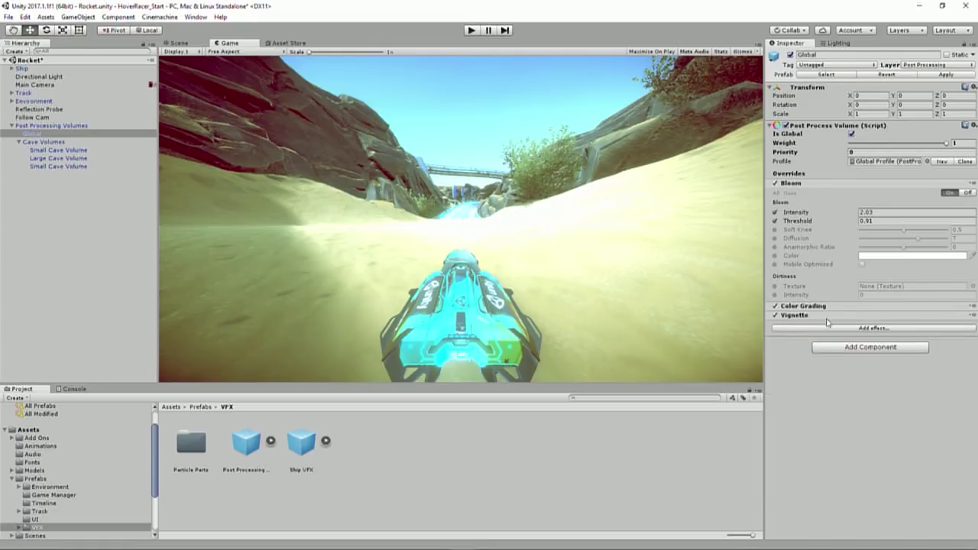
pyautogui.press('alt')
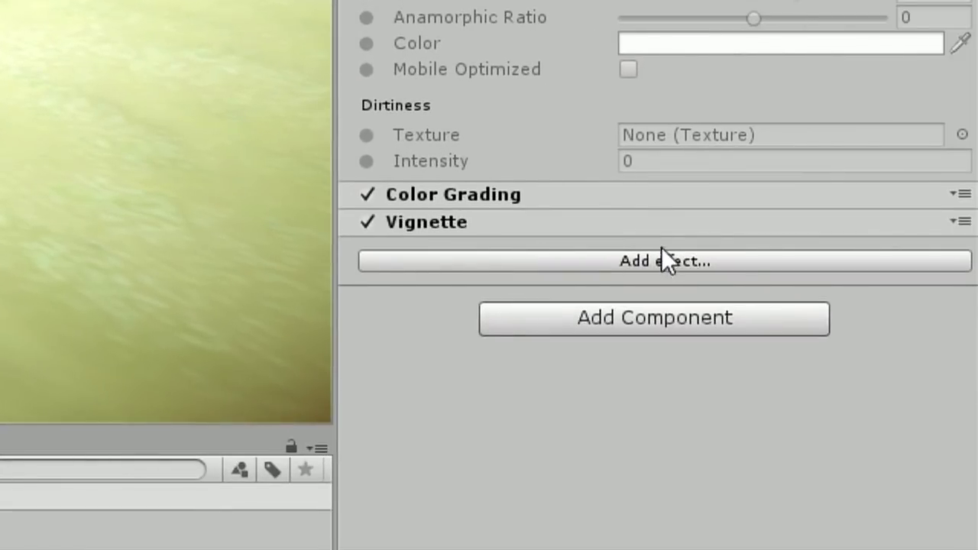
pyautogui.click(875, 329)
pyautogui.moveTo(705, 295)
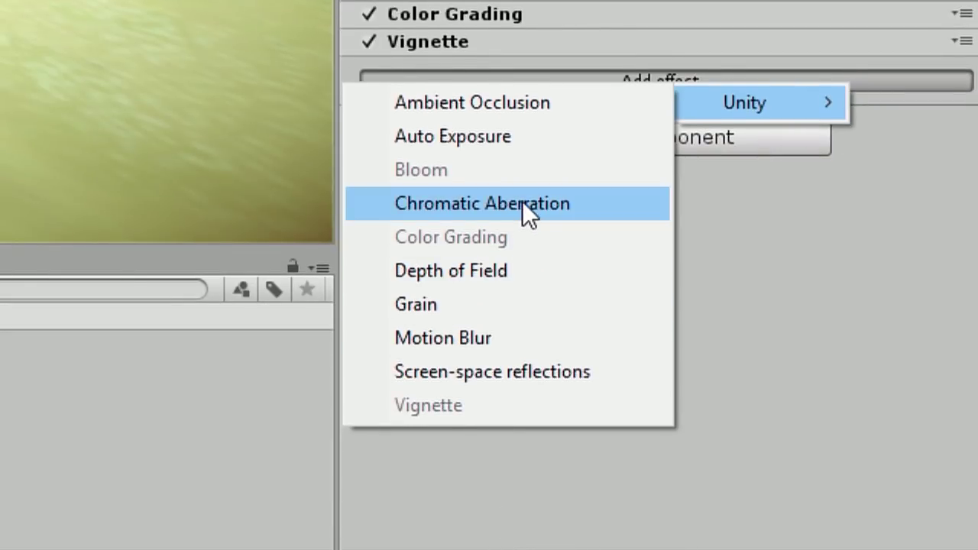
pyautogui.click(503, 203)
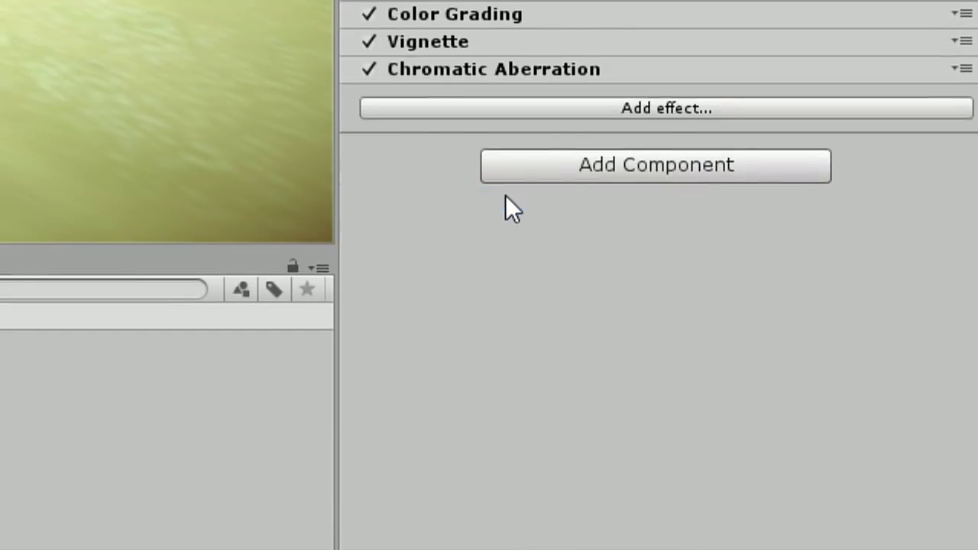
# - Raise Chromatic Aberration intensity to 1, switch off Color Grading, and enable the Spectral Lut override
pyautogui.click(711, 114)
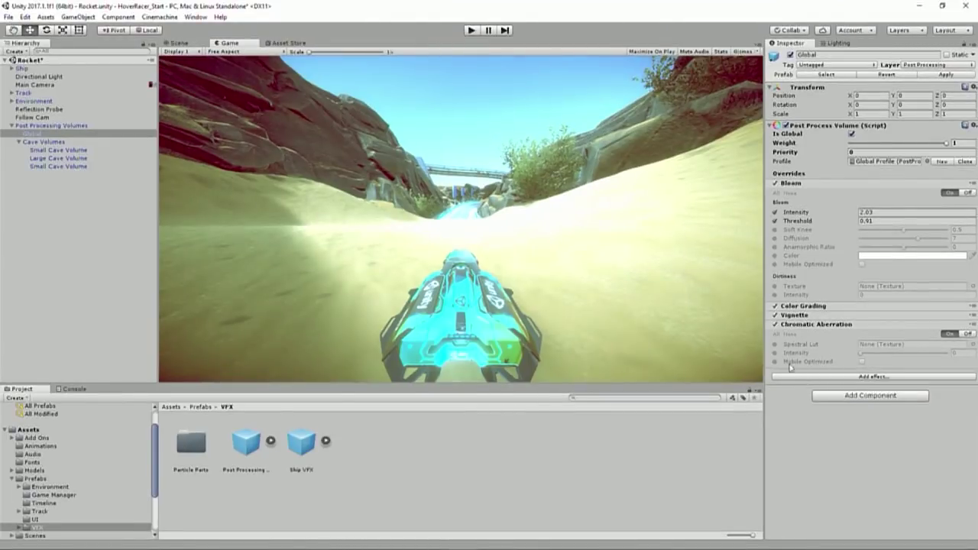
pyautogui.click(776, 353)
pyautogui.moveTo(860, 354); pyautogui.dragTo(975, 360)
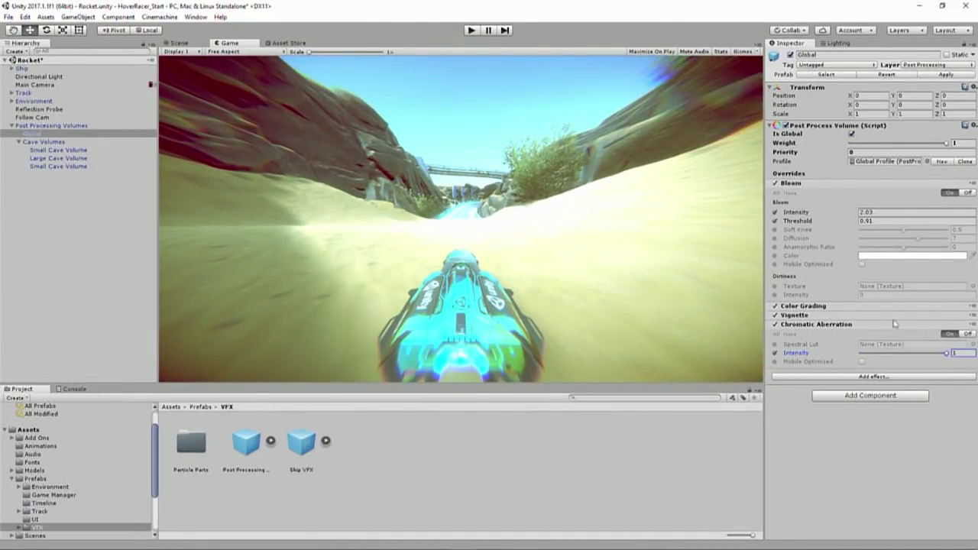
pyautogui.click(776, 306)
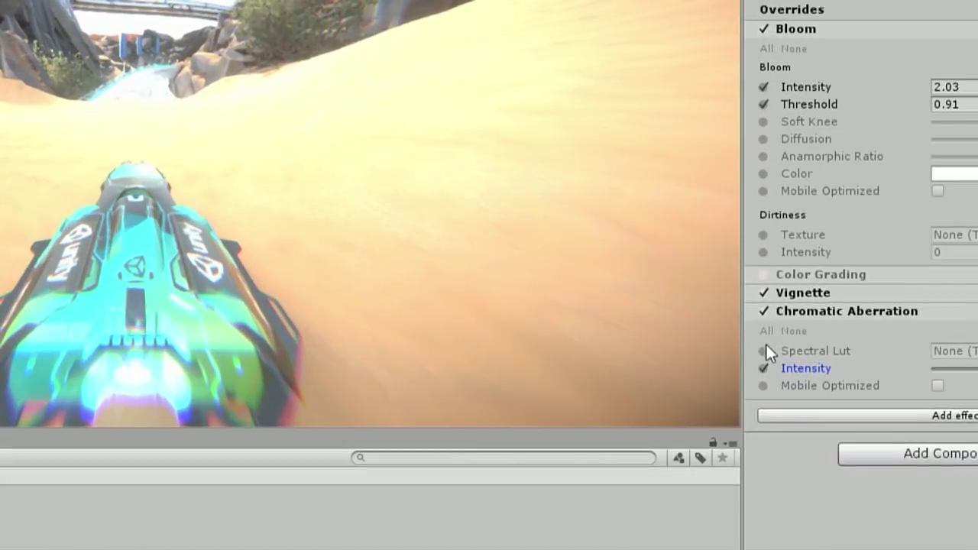
pyautogui.click(776, 344)
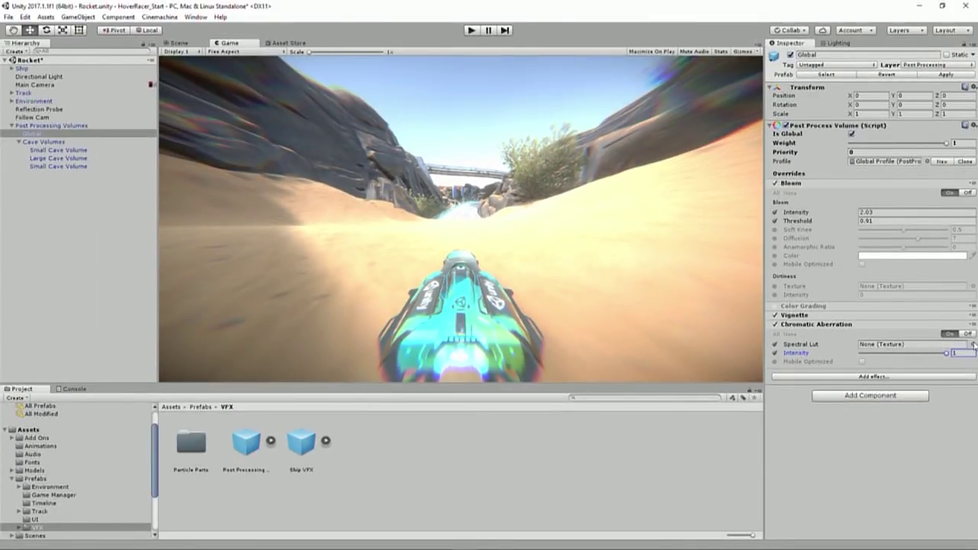
# - Search 'lut' for Spectral Lut and preview SpectralLut BlueRed, GreenPurple, PurpleGreen and RedBlue
pyautogui.click(973, 344)
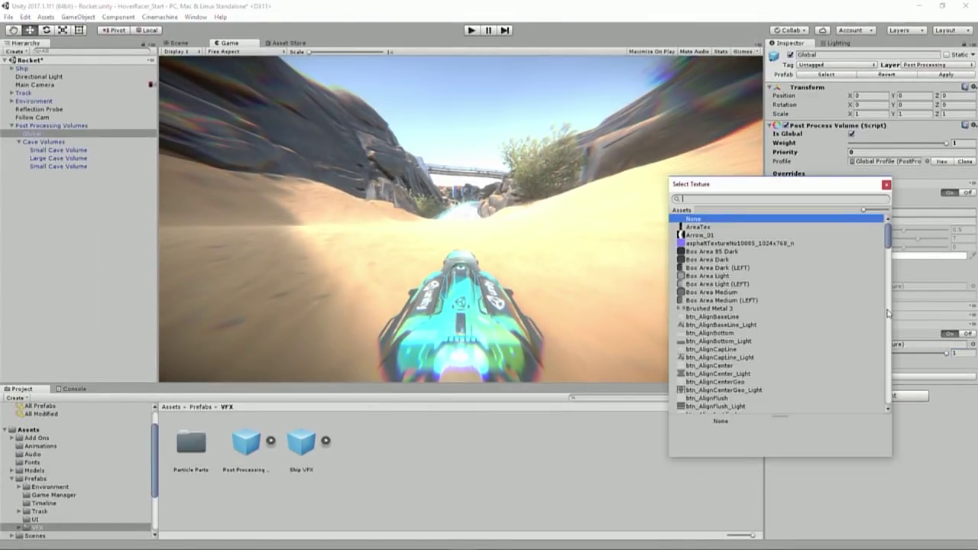
pyautogui.write('lut')
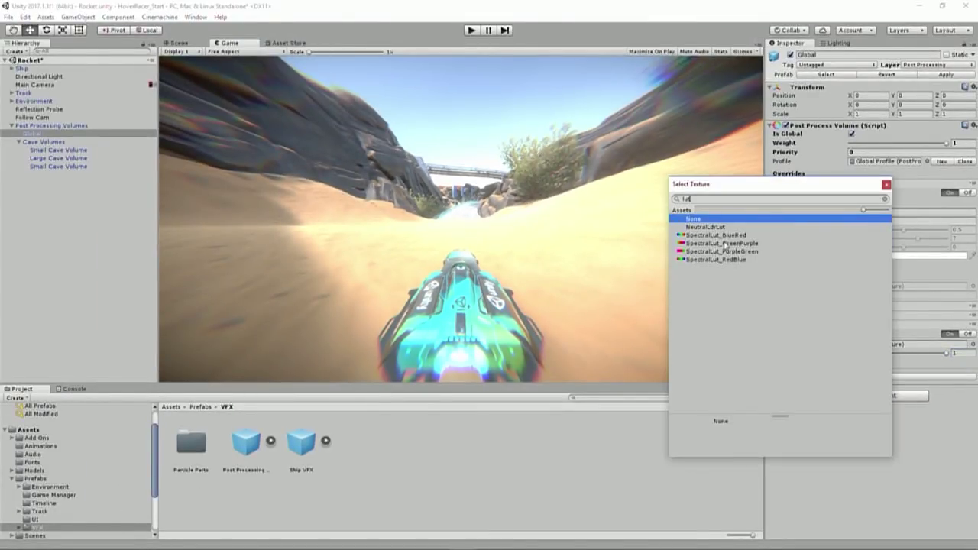
pyautogui.click(718, 235)
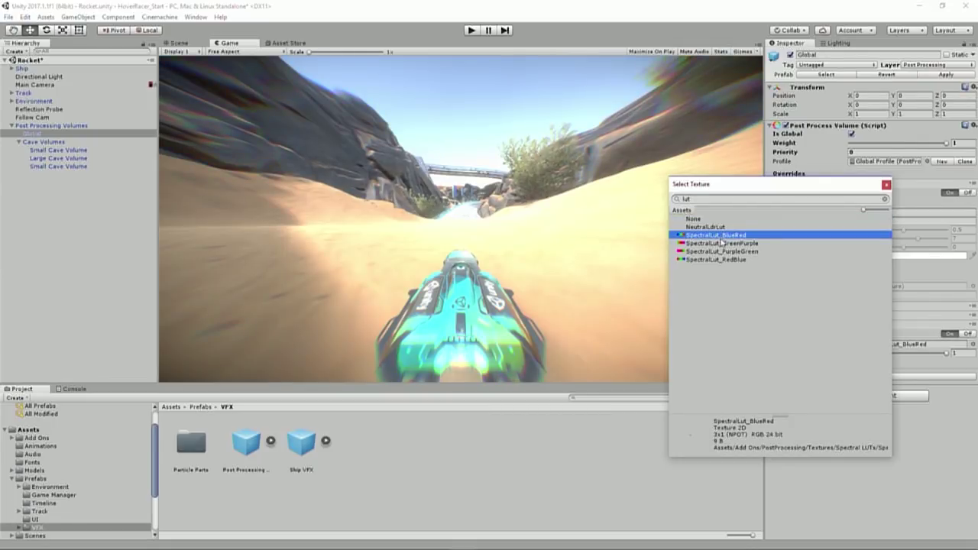
pyautogui.click(723, 243)
pyautogui.click(723, 251)
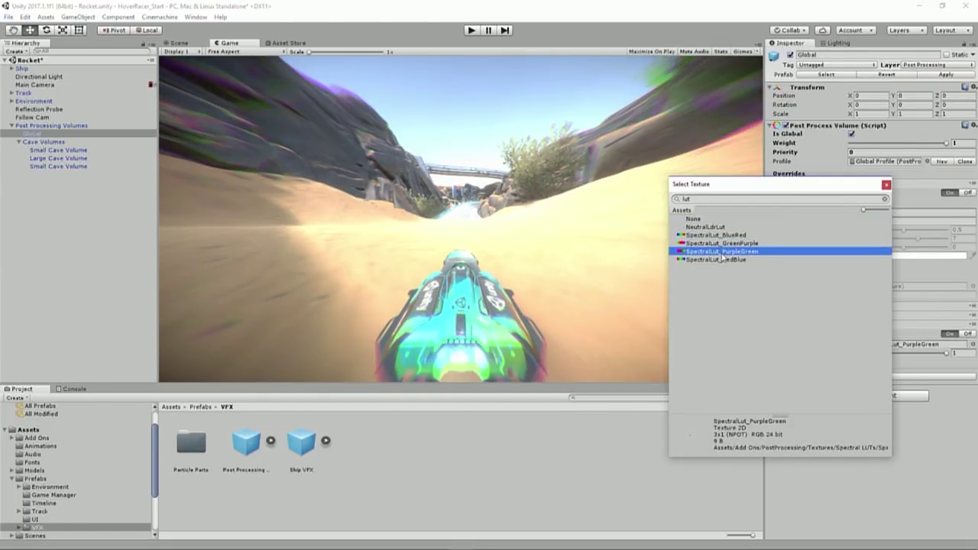
pyautogui.click(722, 260)
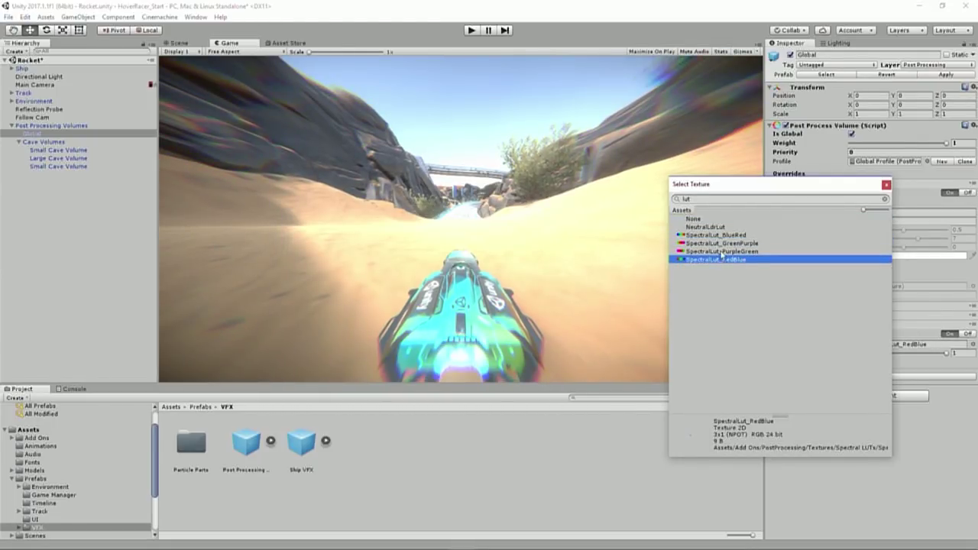
# - Compare the spectral LUTs and NeutralLdrLut again, then leave Spectral Lut set to None
pyautogui.click(722, 253)
pyautogui.click(723, 243)
pyautogui.click(725, 235)
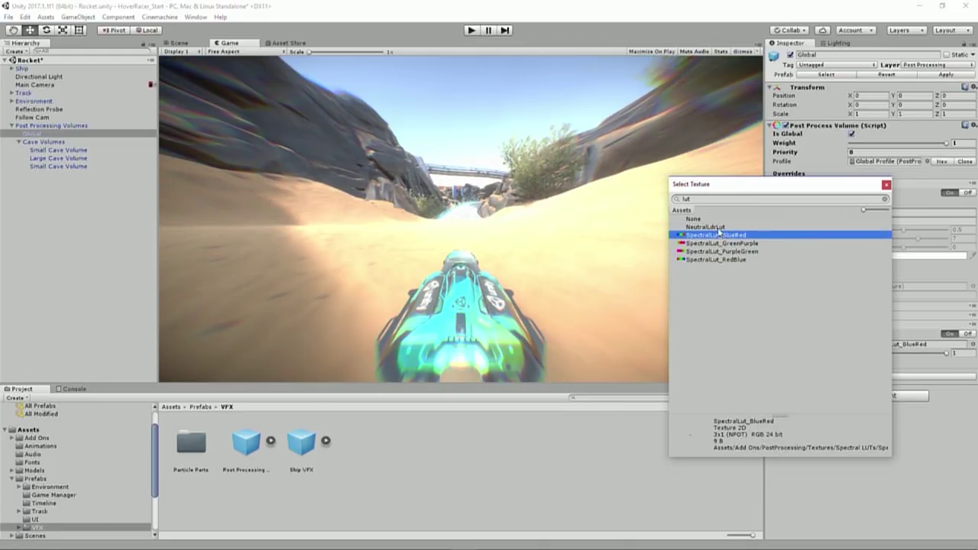
pyautogui.click(718, 228)
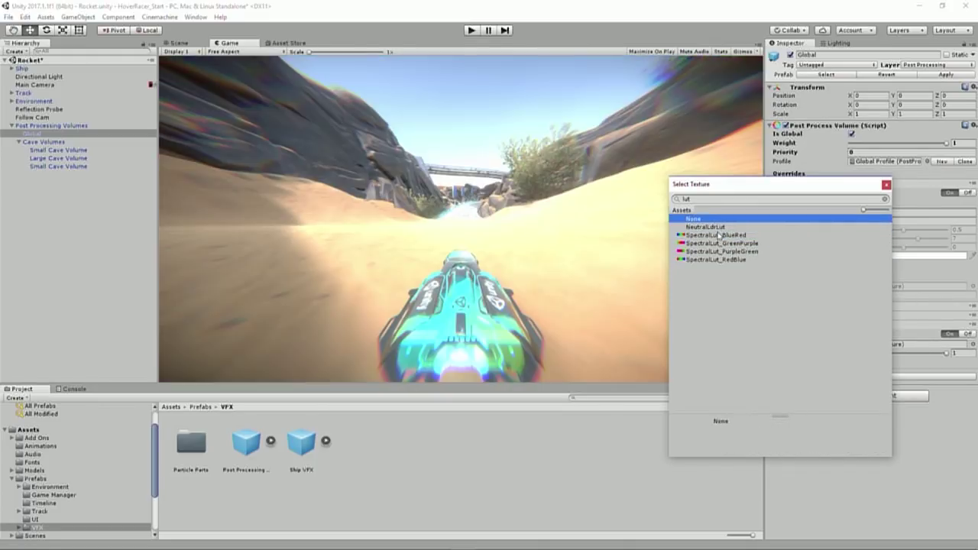
pyautogui.press('Down')
pyautogui.press('Down')
pyautogui.press('Down')
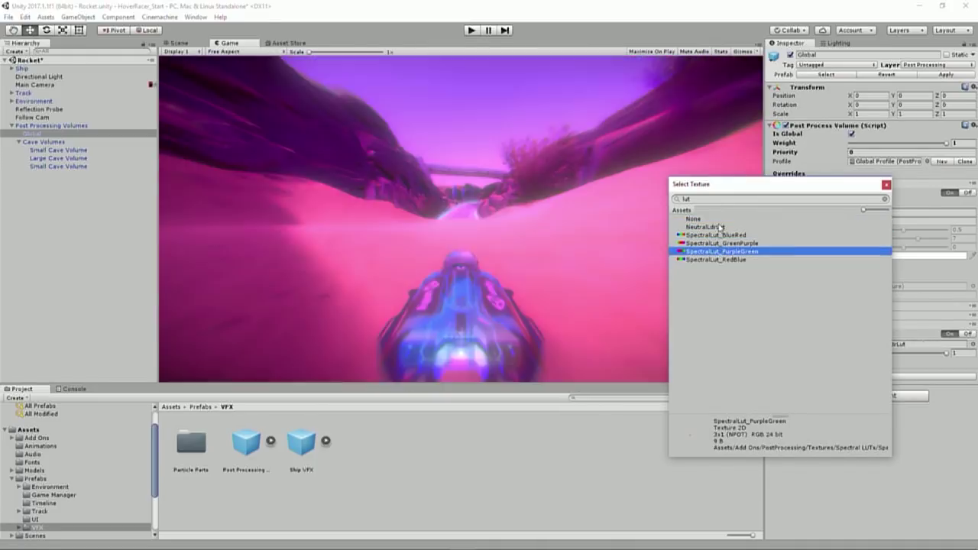
pyautogui.click(720, 227)
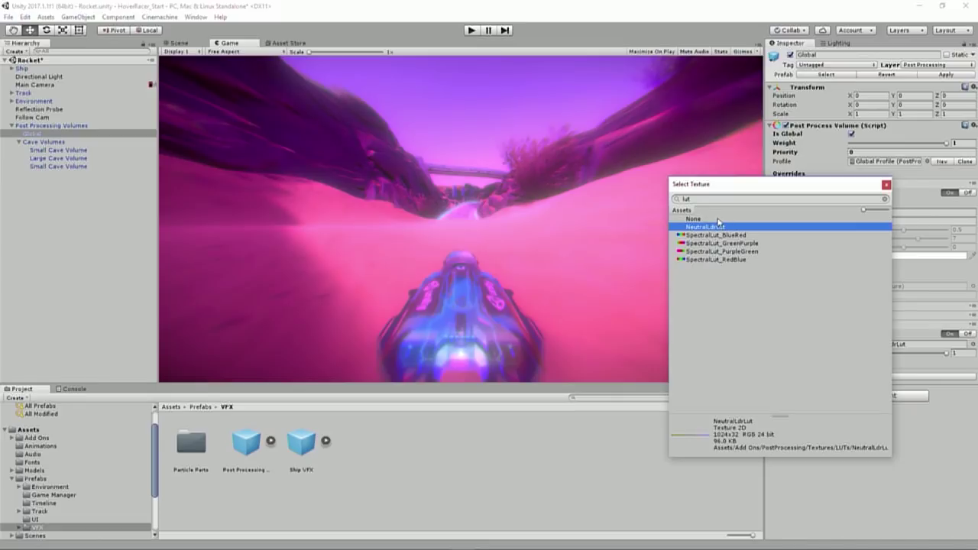
pyautogui.click(722, 251)
pyautogui.doubleClick(719, 220)
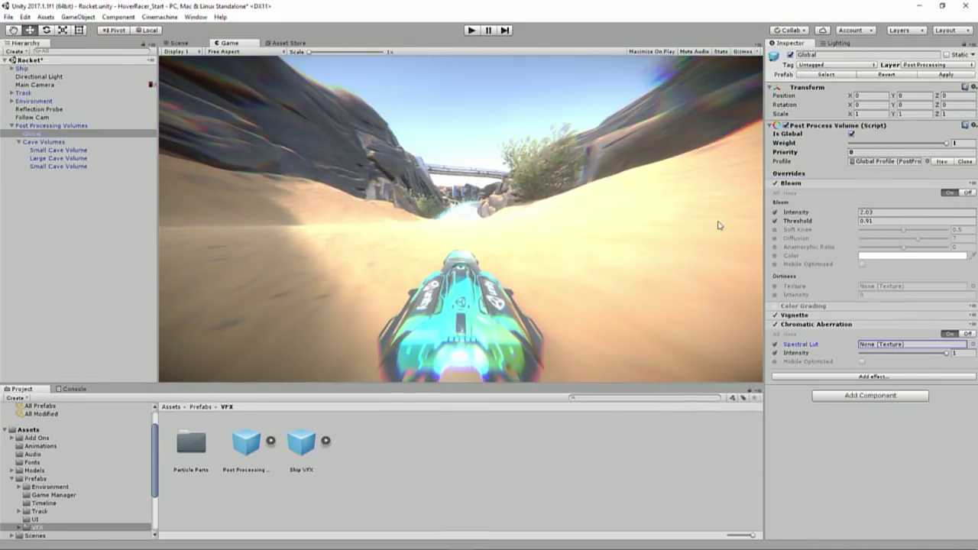
# - Untick the Chromatic Aberration Spectral Lut override, leaving it at None
pyautogui.click(776, 345)
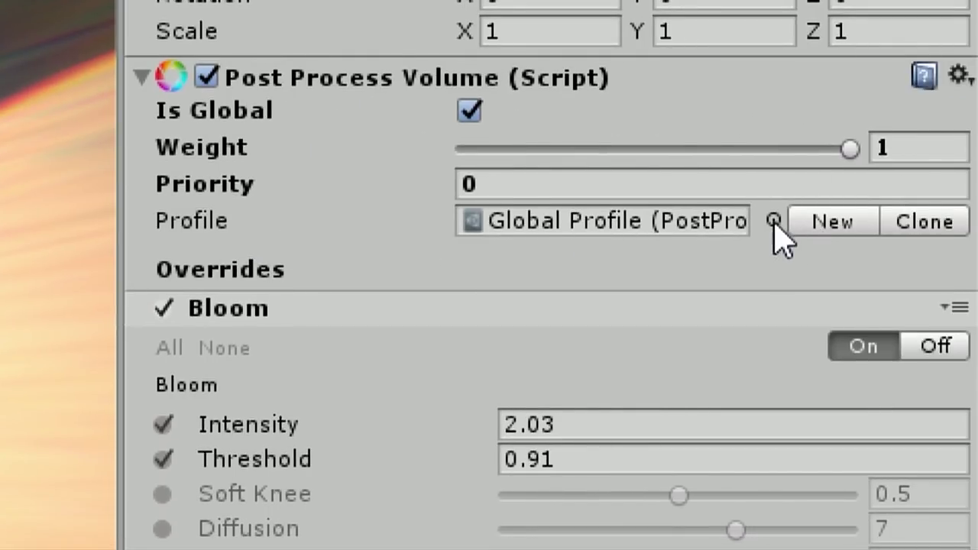
# - Assign the Global Reference profile to the Global volume's Profile field
pyautogui.click(773, 221)
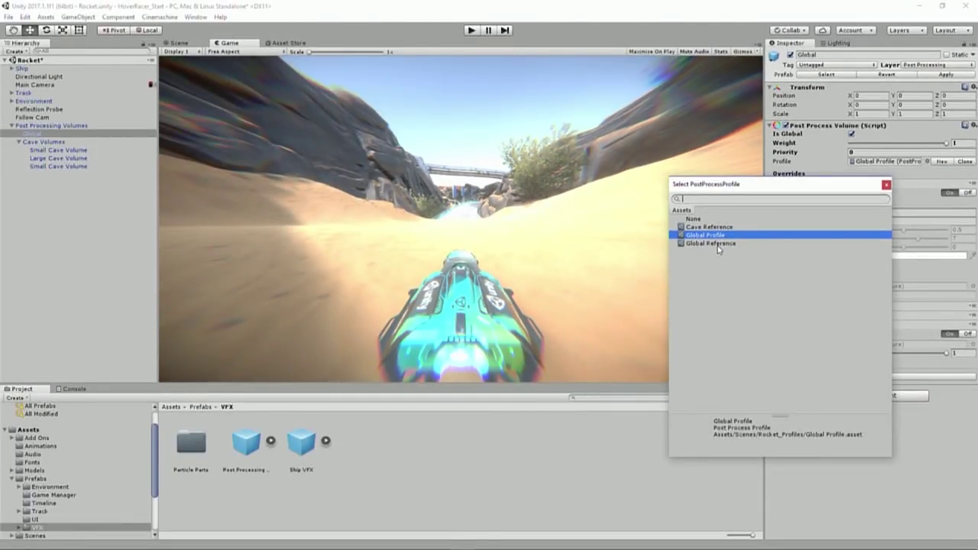
pyautogui.click(711, 244)
pyautogui.click(886, 185)
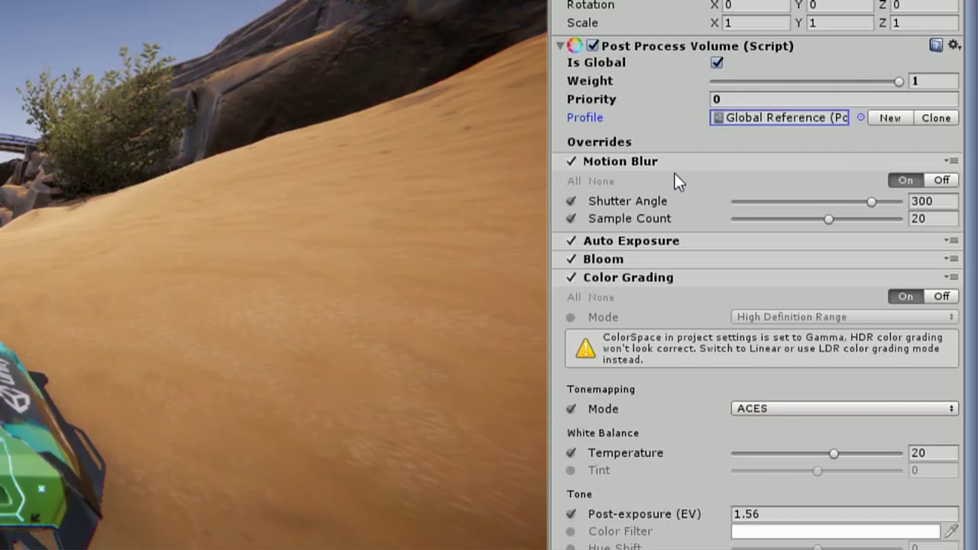
# - Collapse Motion Blur, expand Auto Exposure, and toggle it off and on repeatedly to compare
pyautogui.click(680, 163)
pyautogui.click(688, 181)
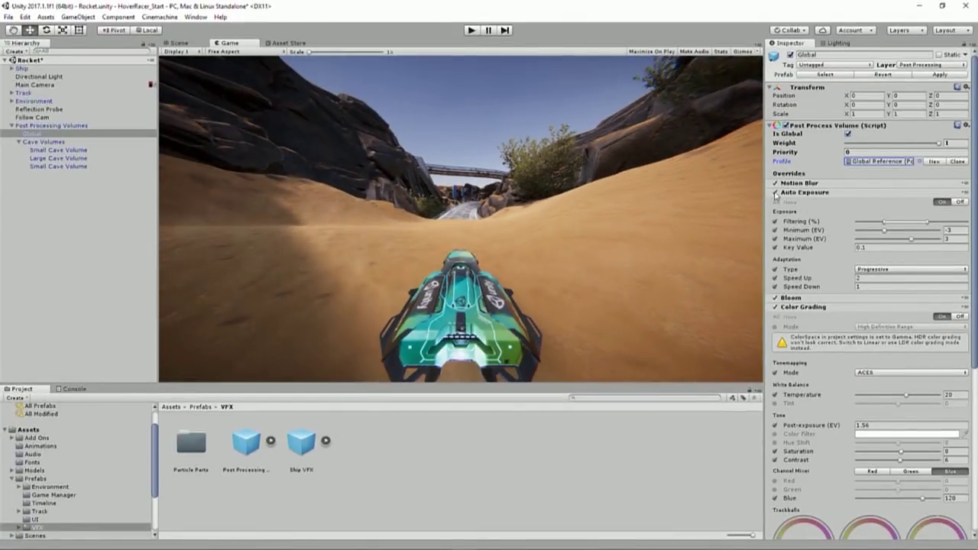
pyautogui.click(777, 193)
pyautogui.click(776, 193)
pyautogui.click(777, 193)
pyautogui.click(777, 193)
pyautogui.click(777, 193)
pyautogui.click(776, 193)
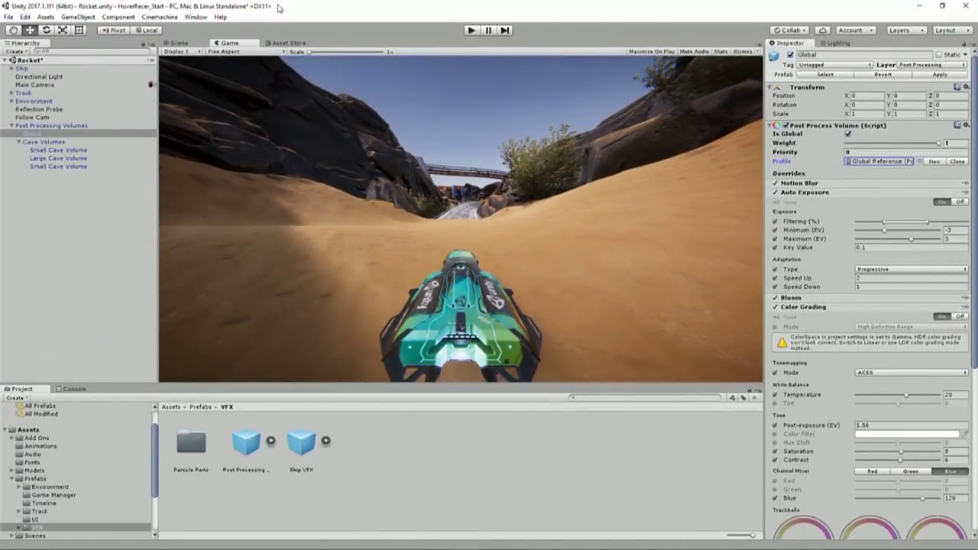
# - Switch to the Scene view and toggle Auto Exposure off, then back on
pyautogui.click(178, 42)
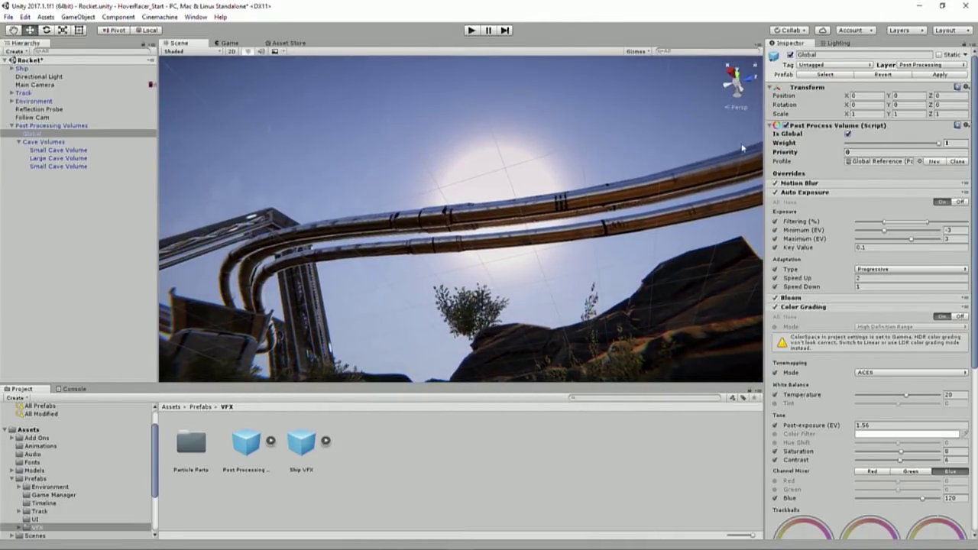
pyautogui.click(777, 193)
pyautogui.click(777, 194)
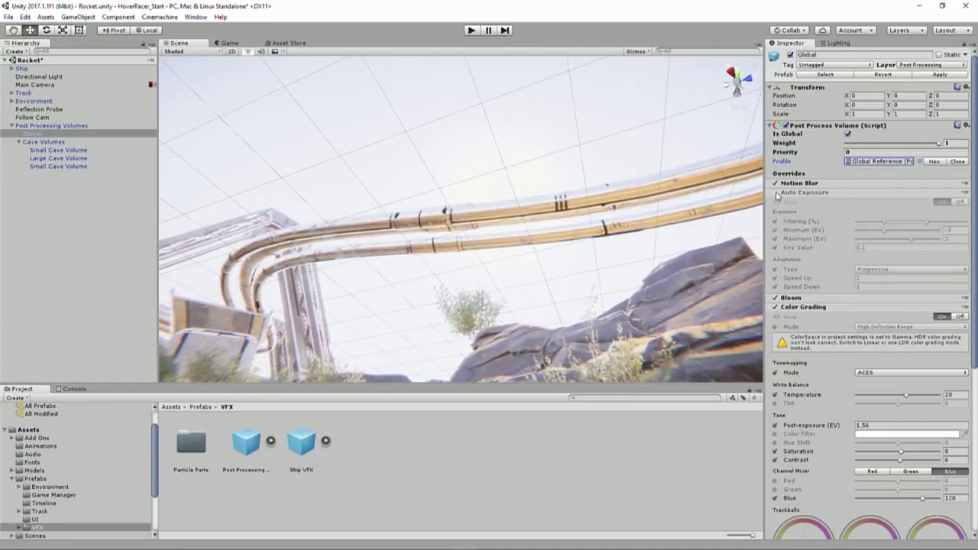
pyautogui.click(777, 193)
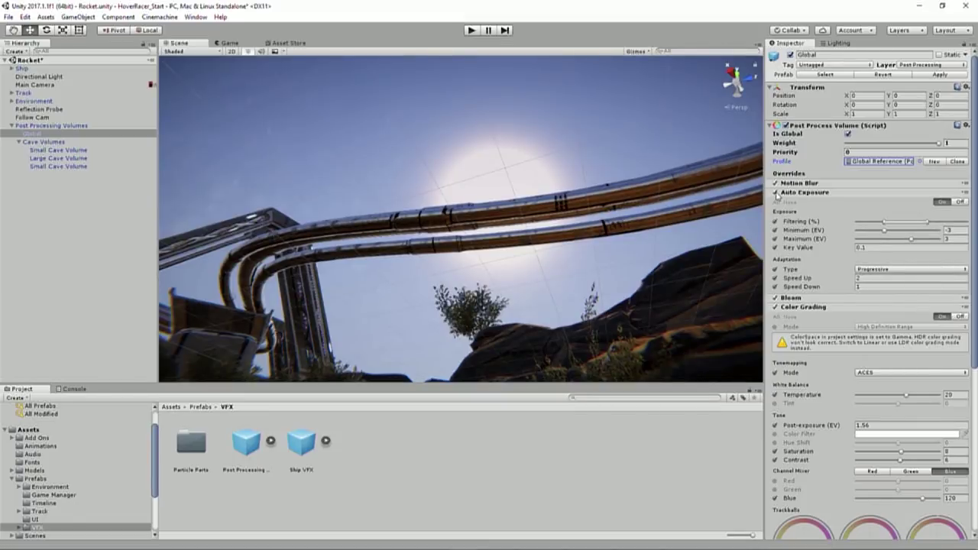
# - Frame the ship, glance at Bloom while orbiting toward the sky, then collapse Bloom and Auto Exposure
pyautogui.press('f')
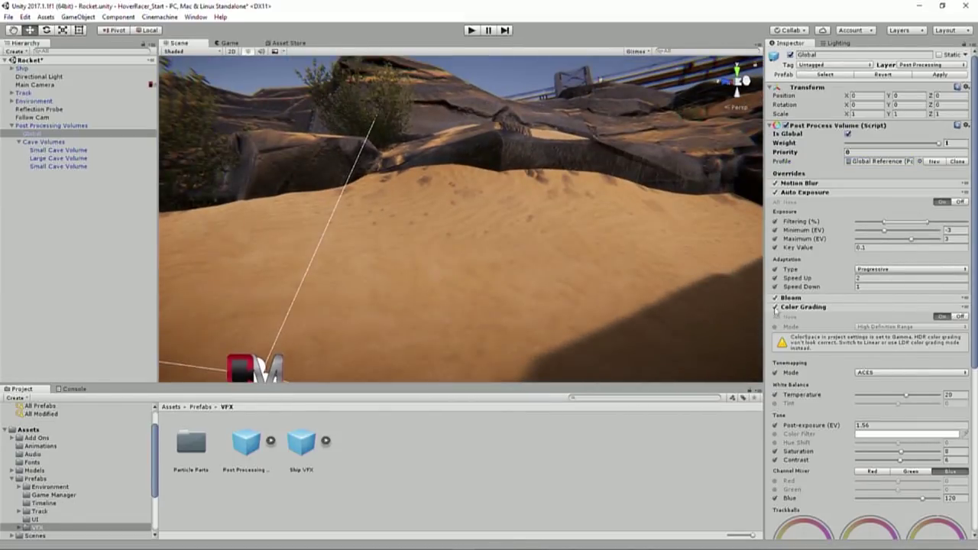
pyautogui.click(826, 298)
pyautogui.keyDown('alt'); pyautogui.moveTo(703, 328); pyautogui.dragTo(336, 285); pyautogui.keyUp('alt')
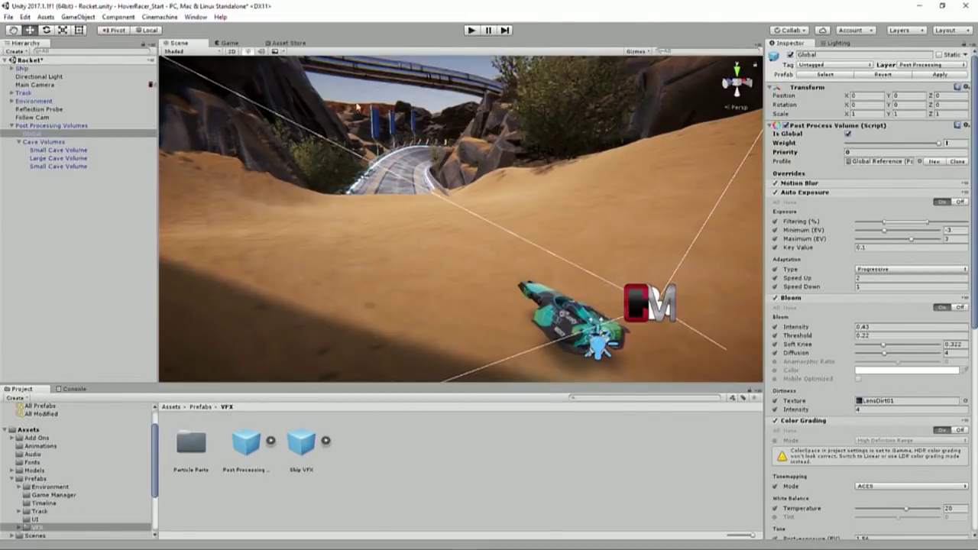
pyautogui.keyDown('alt'); pyautogui.moveTo(353, 221); pyautogui.dragTo(331, 204); pyautogui.keyUp('alt')
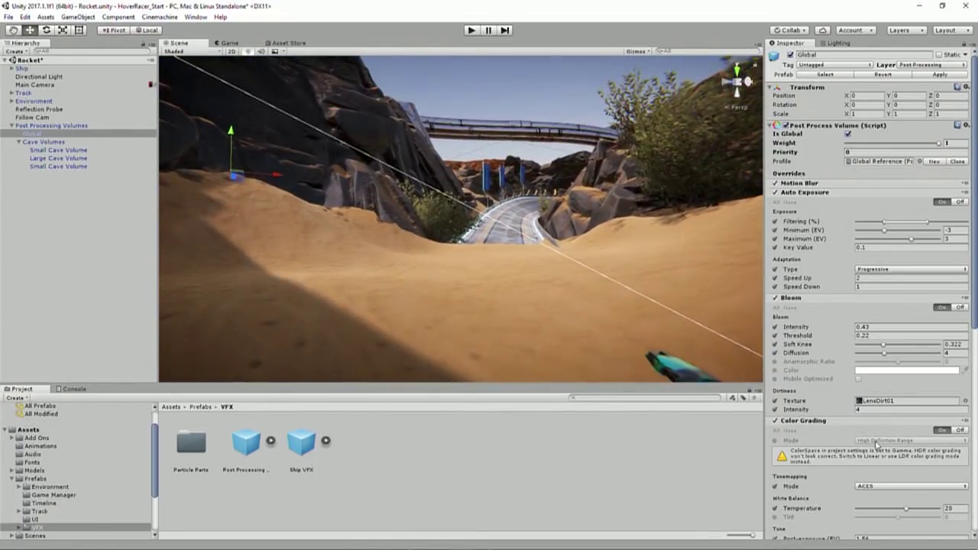
pyautogui.click(803, 300)
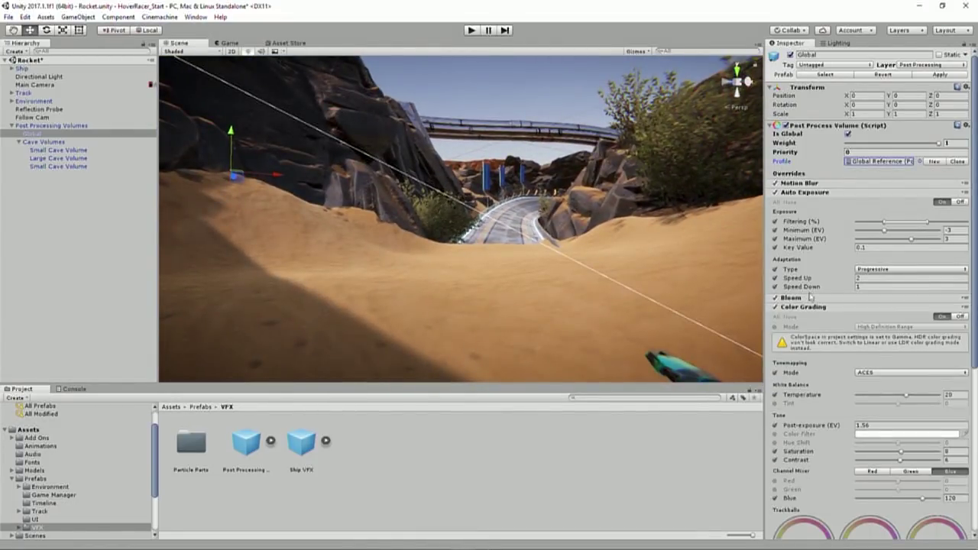
pyautogui.click(833, 193)
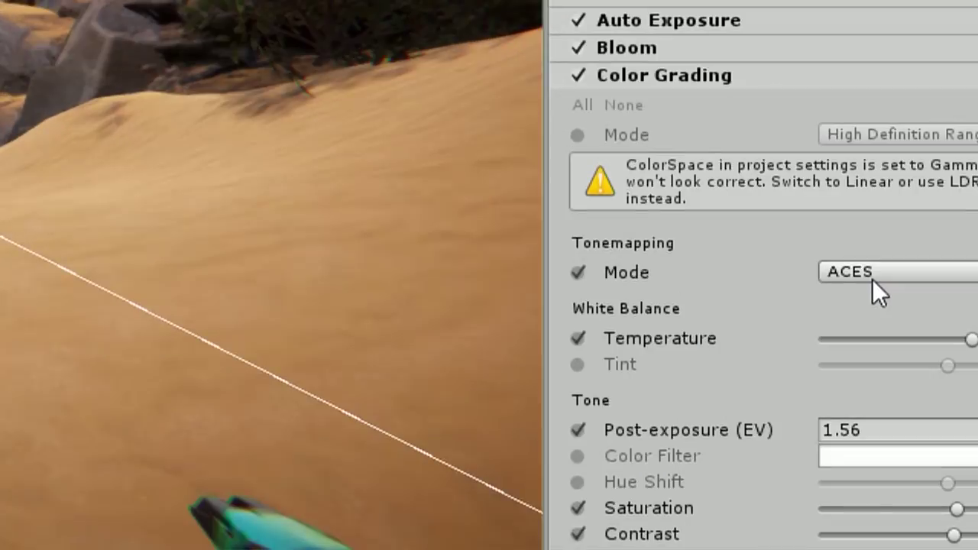
pyautogui.click(872, 279)
pyautogui.click(917, 309)
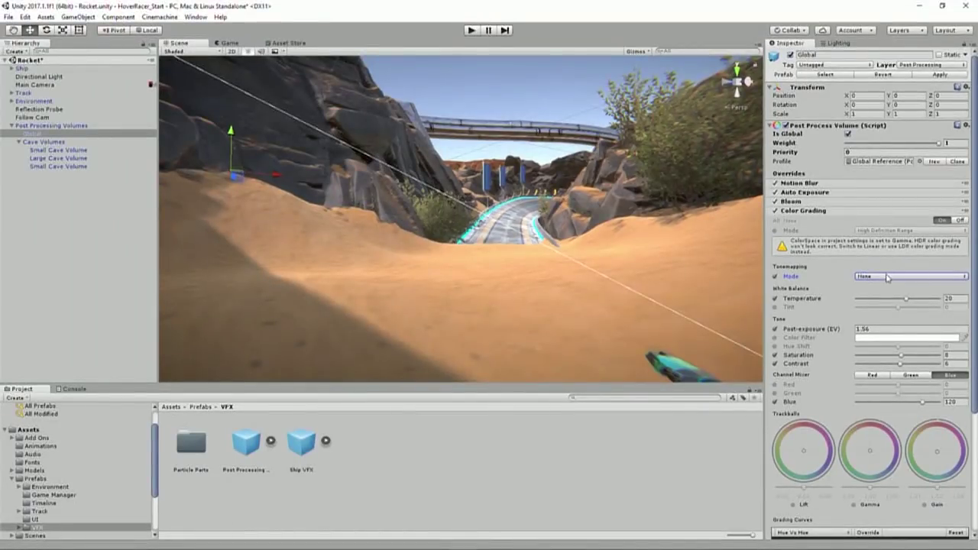
pyautogui.click(882, 277)
pyautogui.click(884, 300)
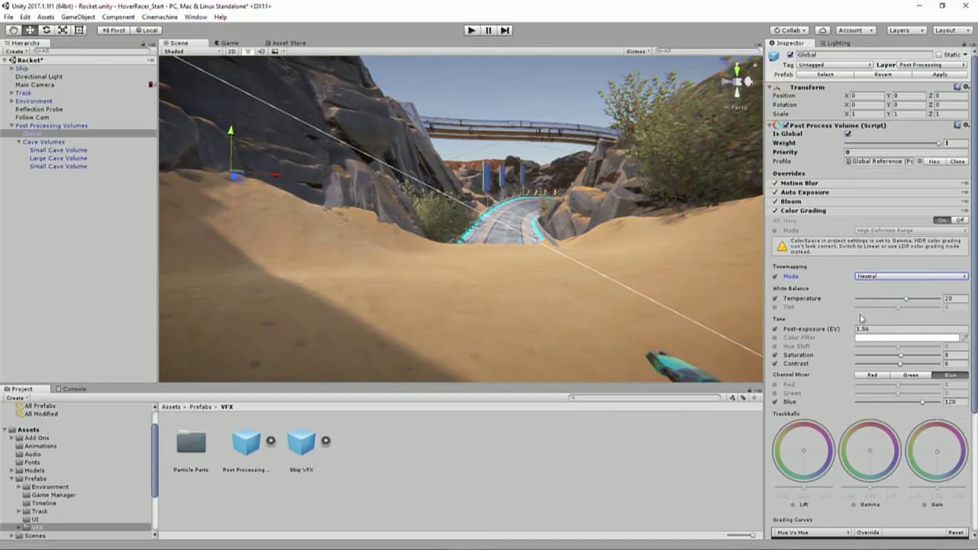
pyautogui.click(883, 276)
pyautogui.click(886, 321)
pyautogui.click(889, 278)
pyautogui.click(888, 312)
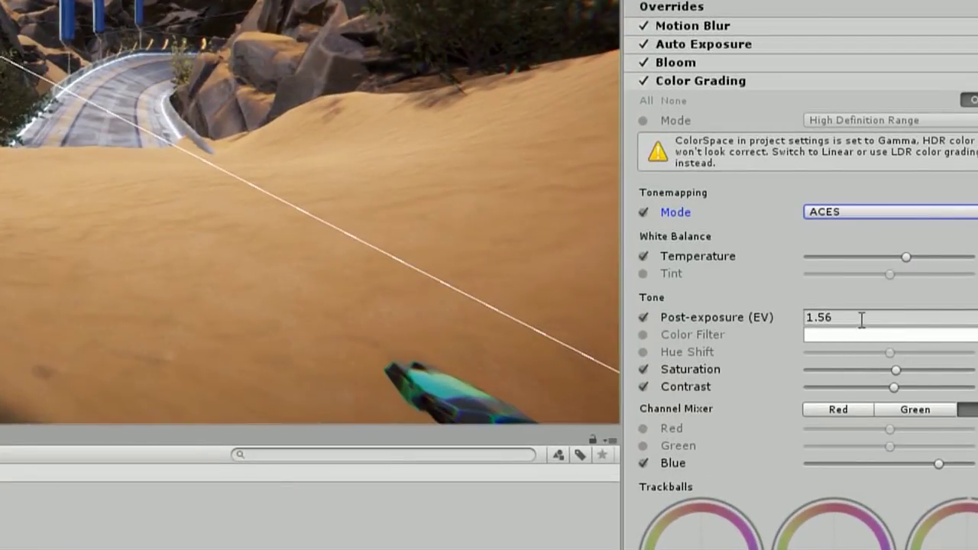
pyautogui.click(860, 318)
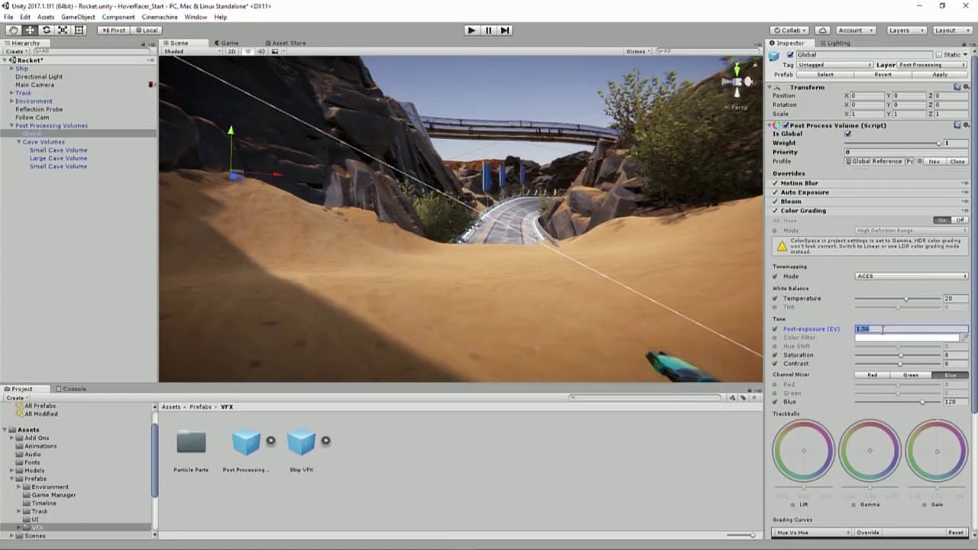
pyautogui.write('-1.5')
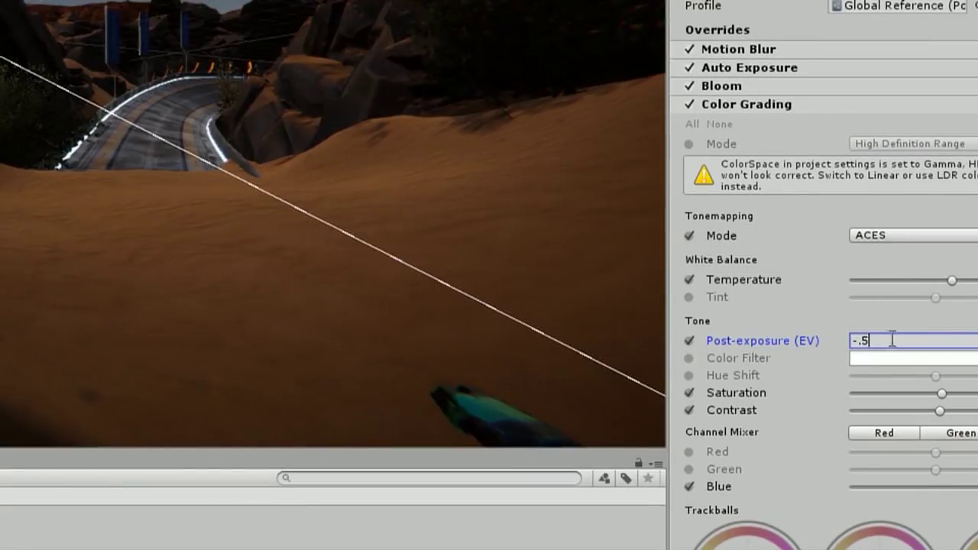
pyautogui.click(850, 327)
pyautogui.write('1.56')
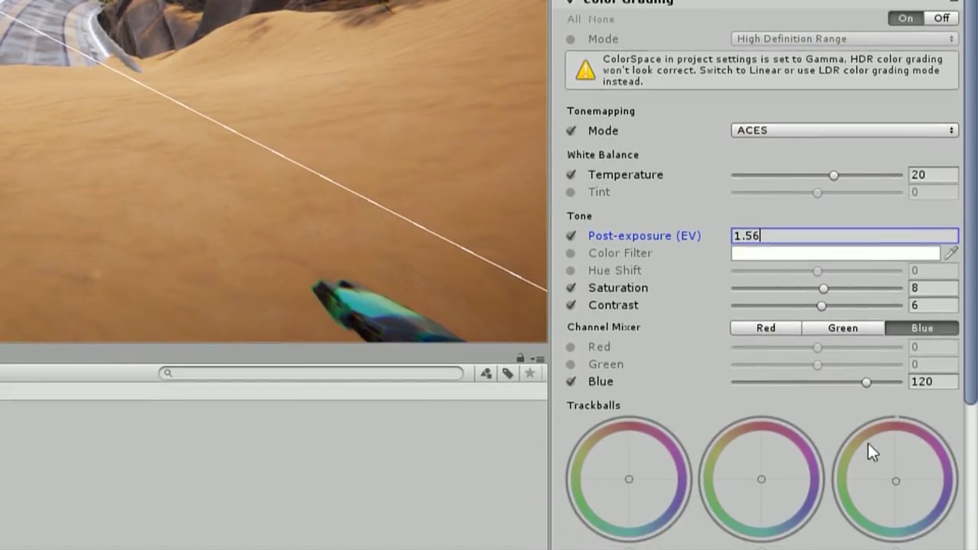
# - Expand the Chromatic Aberration and Vignette settings of the Global Reference profile
pyautogui.scroll(-8, 871, 444)
pyautogui.scroll(-1, 864, 382)
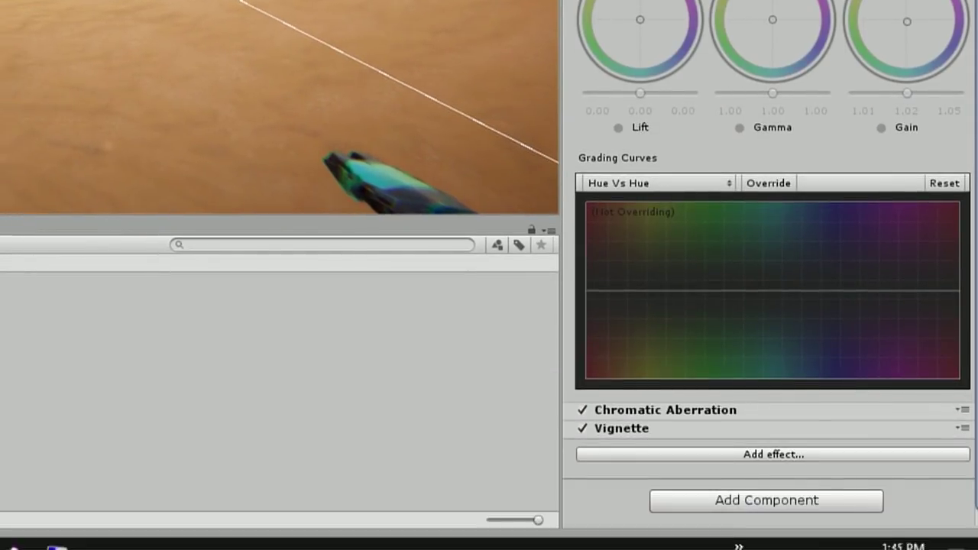
pyautogui.click(726, 535)
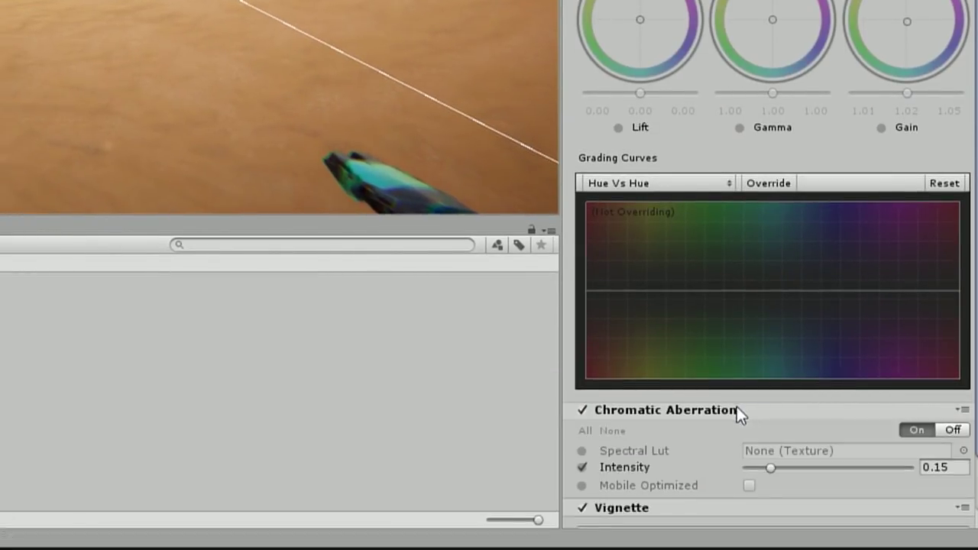
pyautogui.click(716, 508)
pyautogui.scroll(-6, 846, 360)
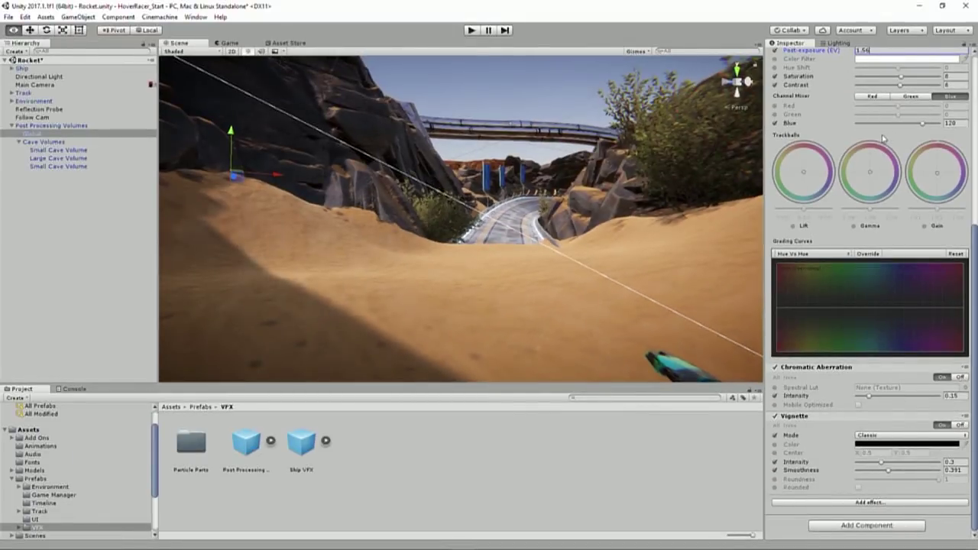
pyautogui.scroll(10, 889, 141)
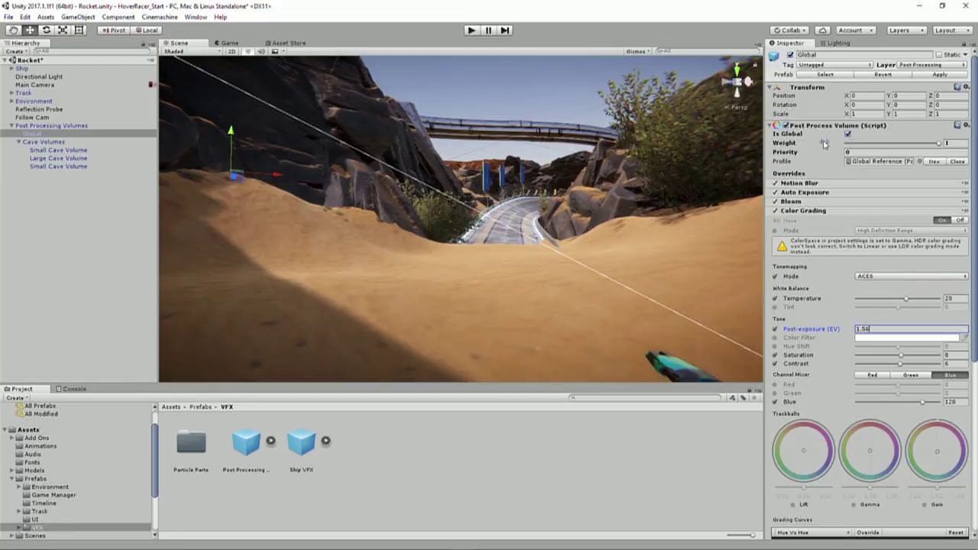
# - In the Game view, toggle the Post Process Volume off and on repeatedly to compare
pyautogui.click(245, 45)
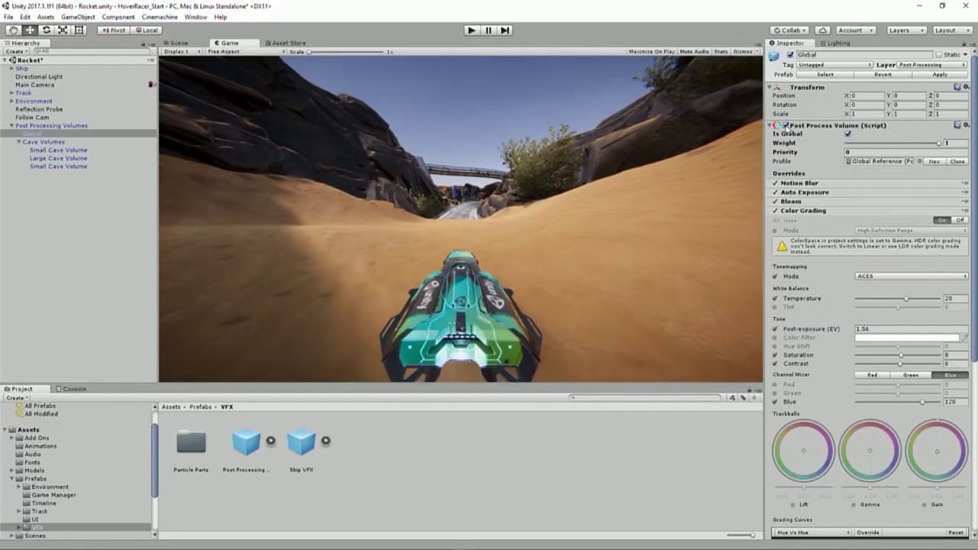
pyautogui.click(786, 125)
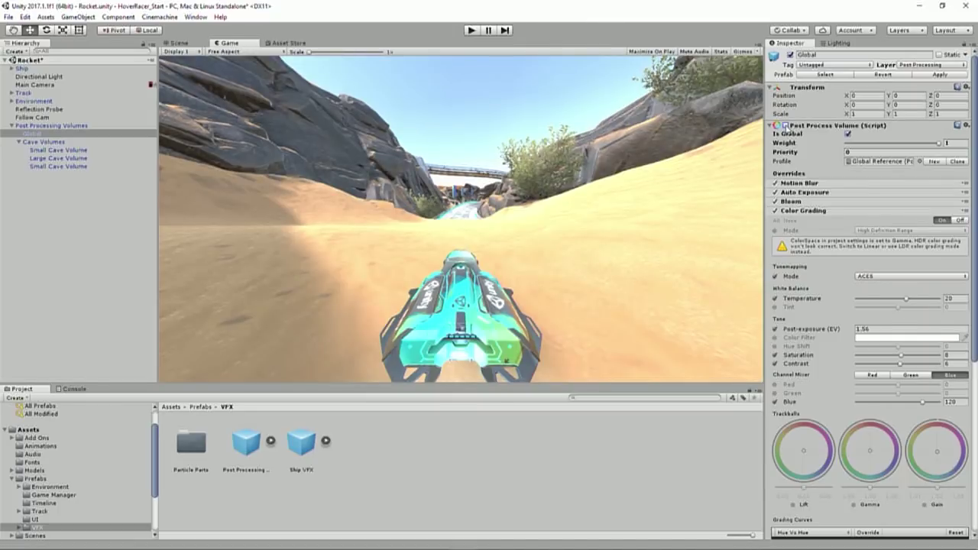
pyautogui.click(785, 126)
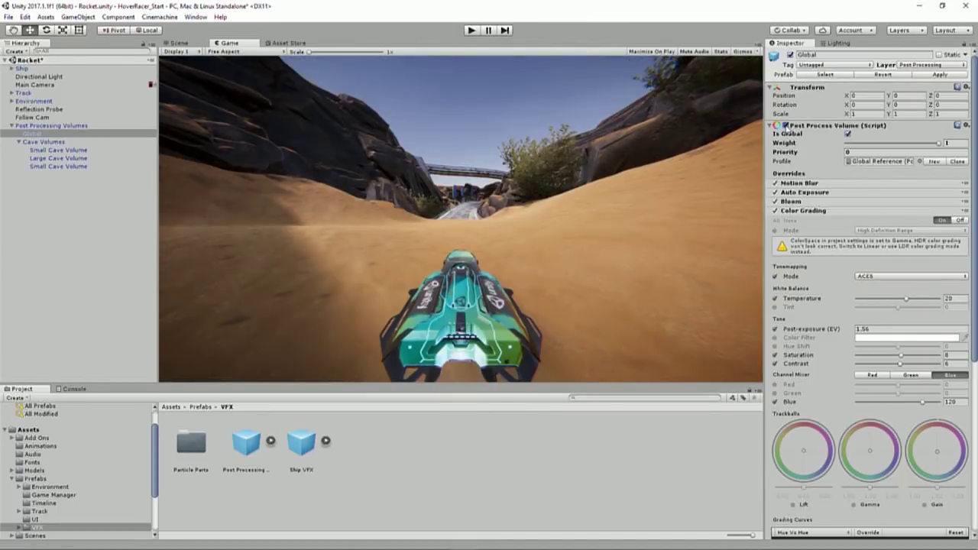
pyautogui.click(785, 126)
pyautogui.click(785, 125)
pyautogui.click(786, 125)
pyautogui.click(785, 125)
pyautogui.click(786, 126)
pyautogui.click(786, 125)
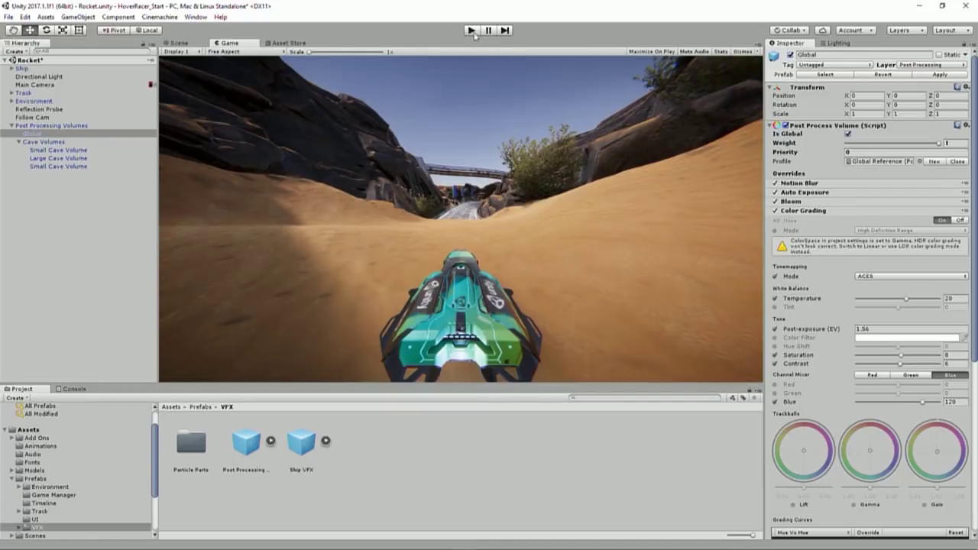
pyautogui.click(473, 32)
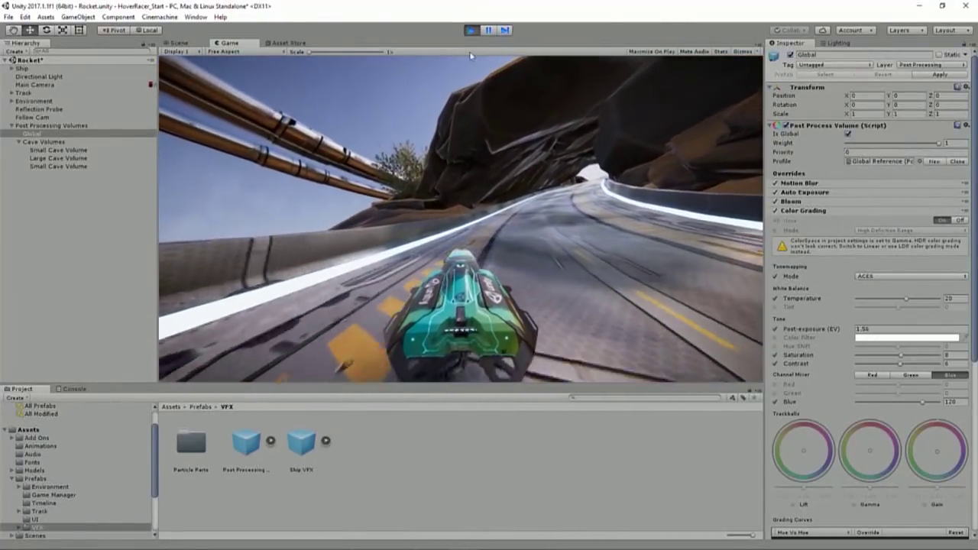
pyautogui.click(471, 29)
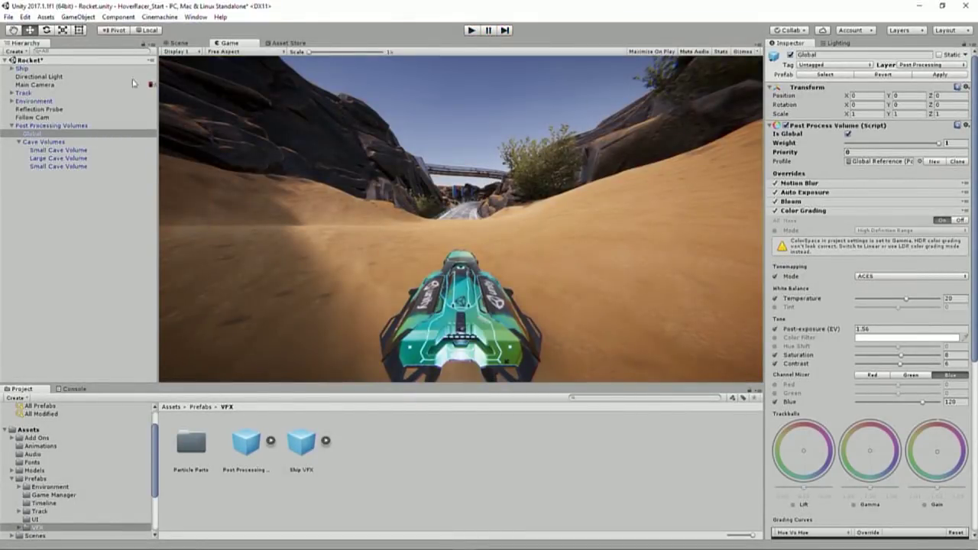
# - Select Main Camera, check its Post Process Layer, and keep the volume layer on Post Processing
pyautogui.click(31, 85)
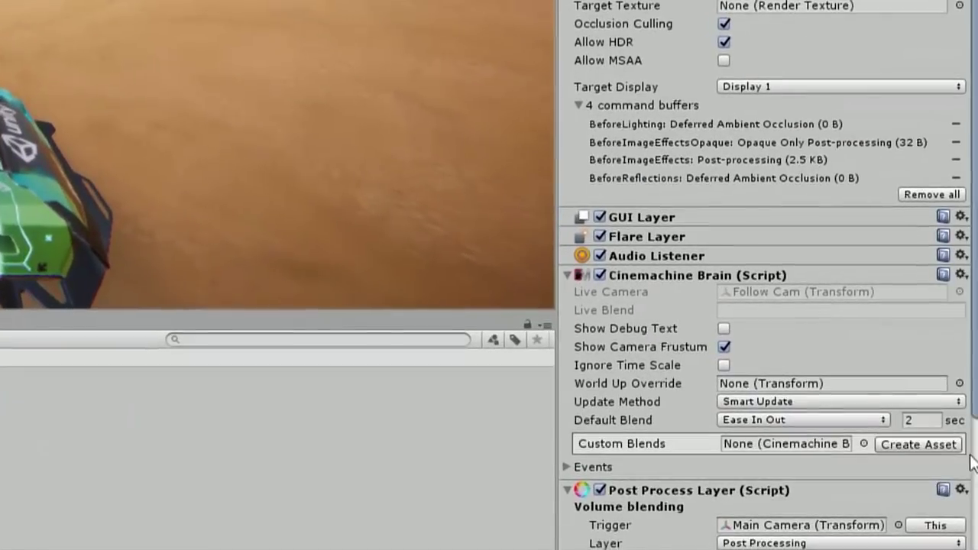
pyautogui.scroll(-6, 920, 442)
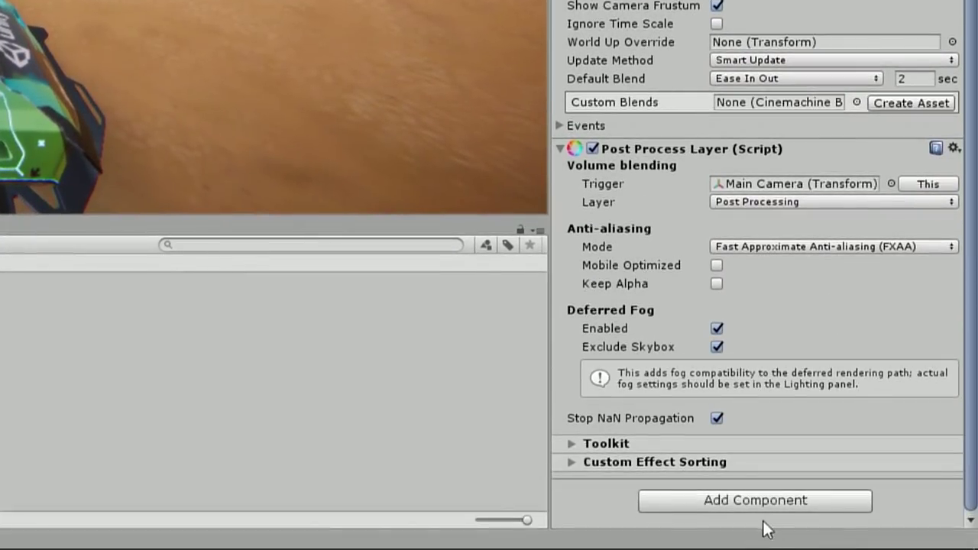
pyautogui.click(757, 501)
pyautogui.click(741, 372)
pyautogui.click(578, 520)
pyautogui.click(771, 202)
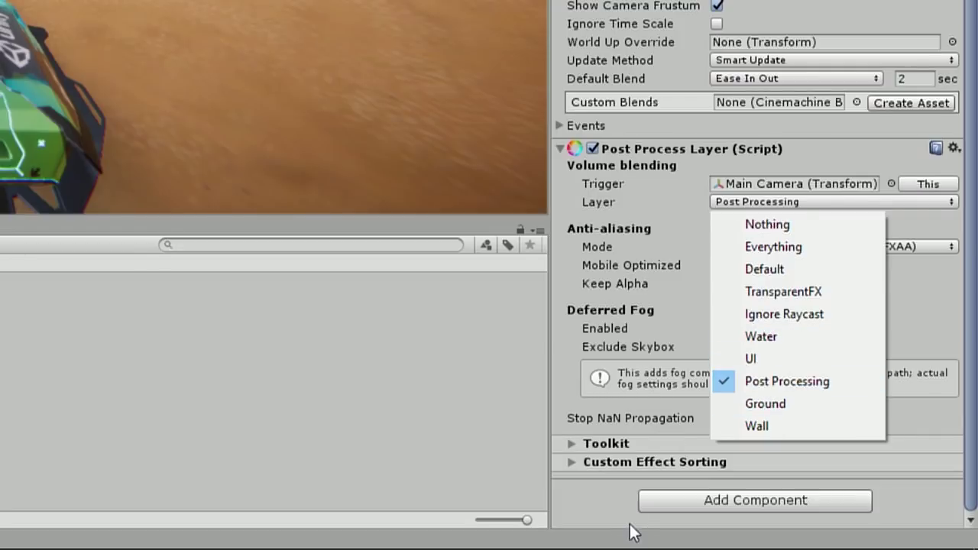
pyautogui.click(595, 494)
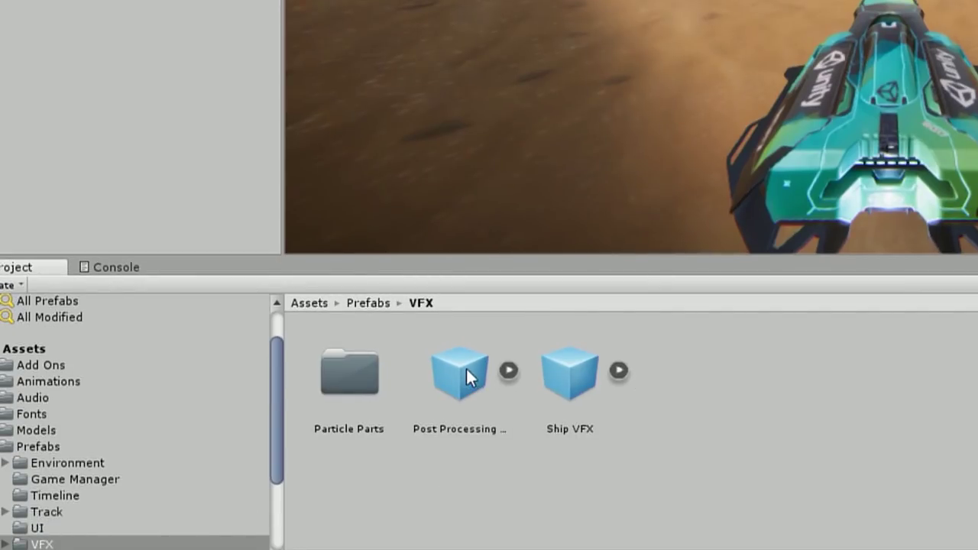
# - Click through the Post Processing prefab, cave volumes and volume group, ending on Global
pyautogui.click(473, 430)
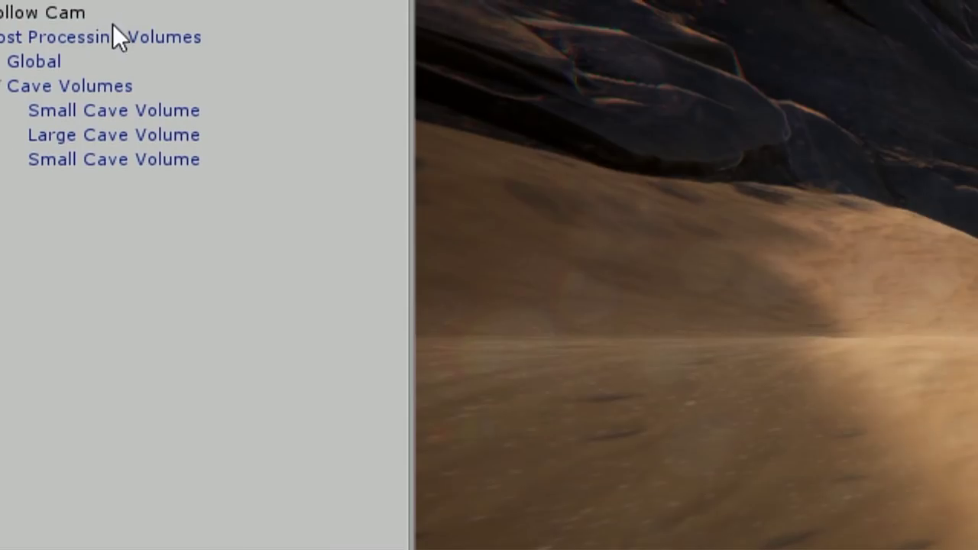
pyautogui.click(46, 125)
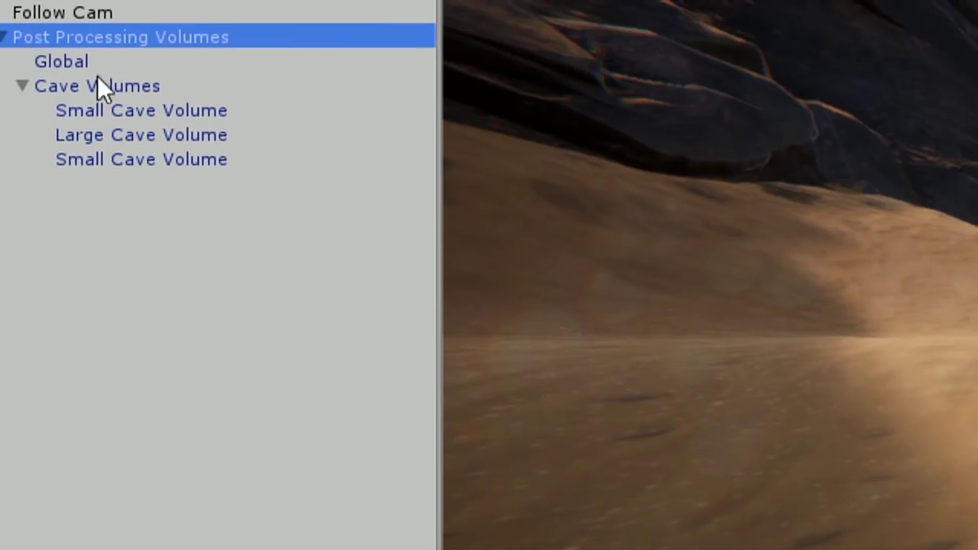
pyautogui.click(103, 110)
pyautogui.click(104, 136)
pyautogui.click(103, 157)
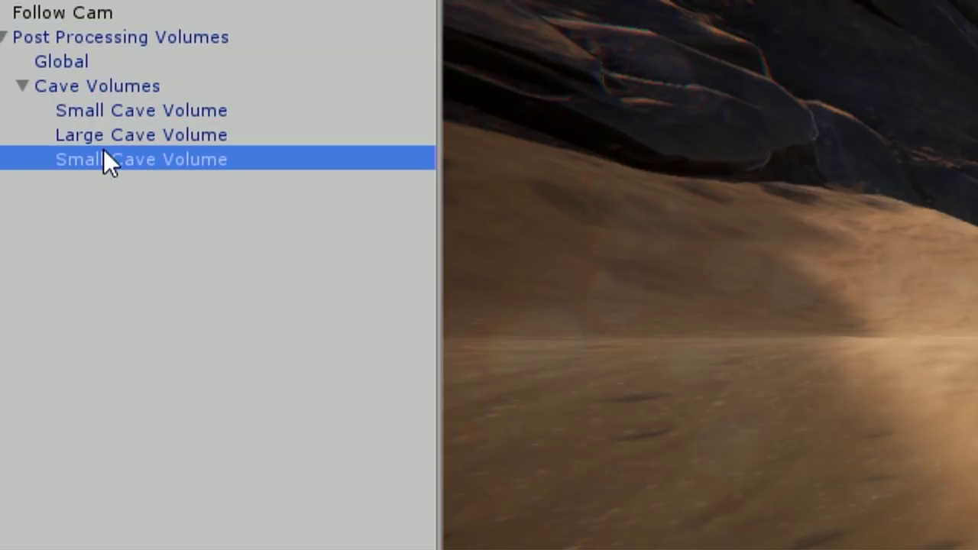
pyautogui.click(68, 52)
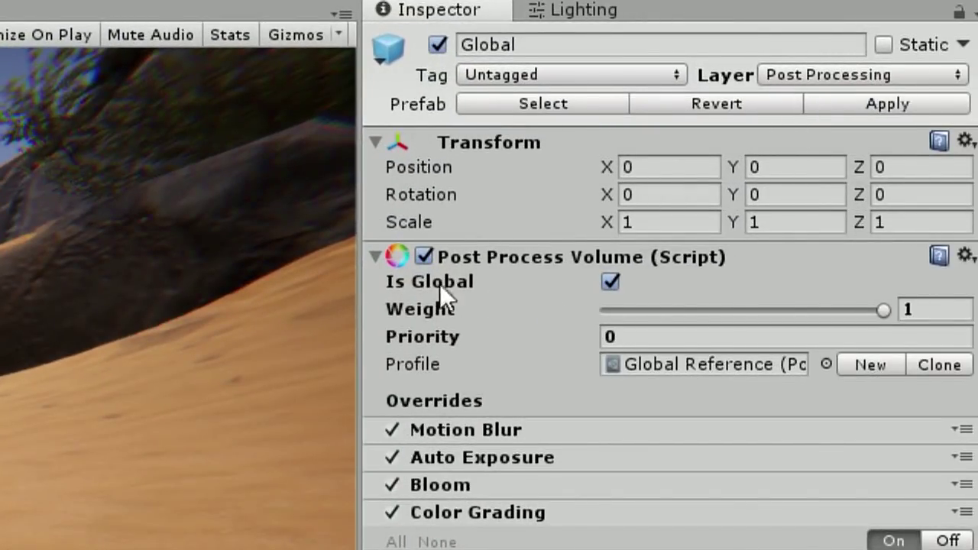
# - Show Add Component > Rendering > Post-process Volume and re-expand the Global volume's settings
pyautogui.click(563, 257)
pyautogui.click(611, 302)
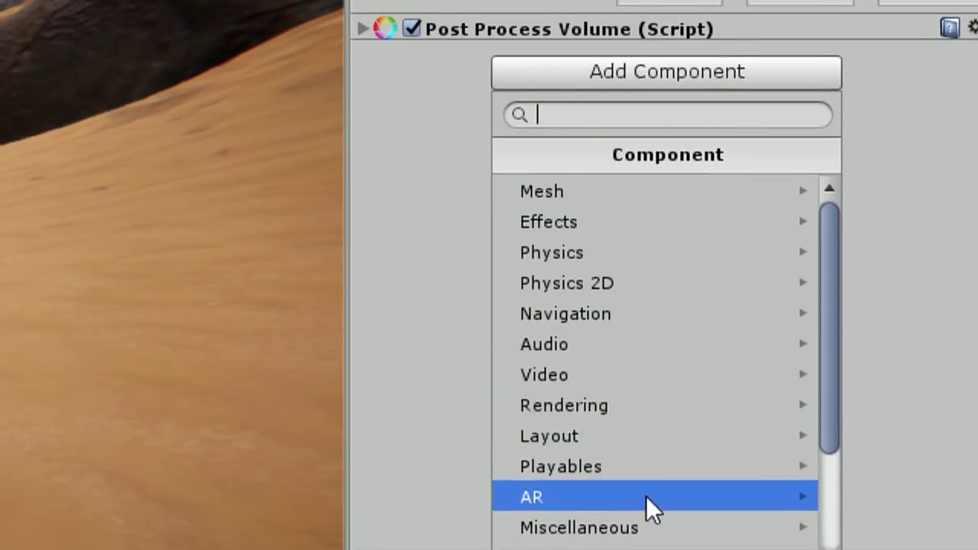
pyautogui.click(649, 402)
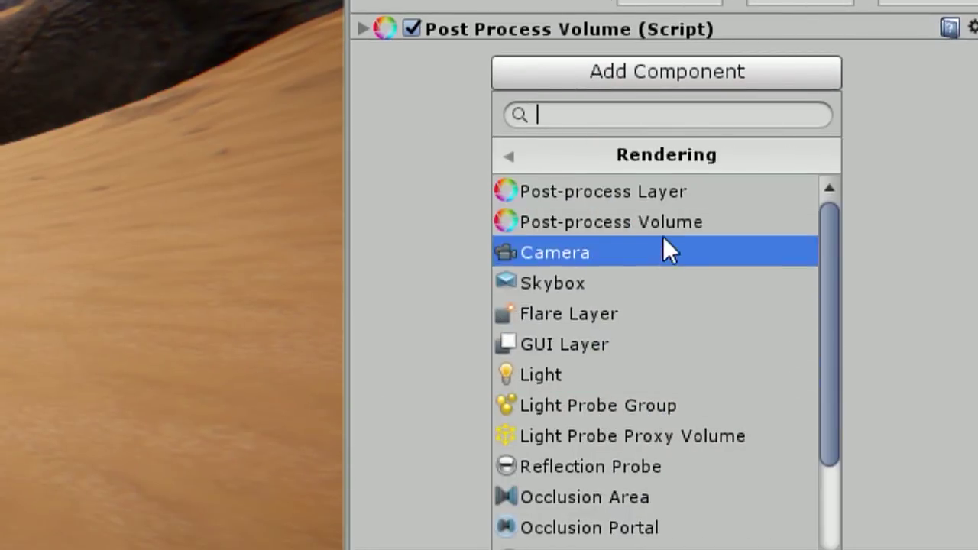
pyautogui.click(669, 224)
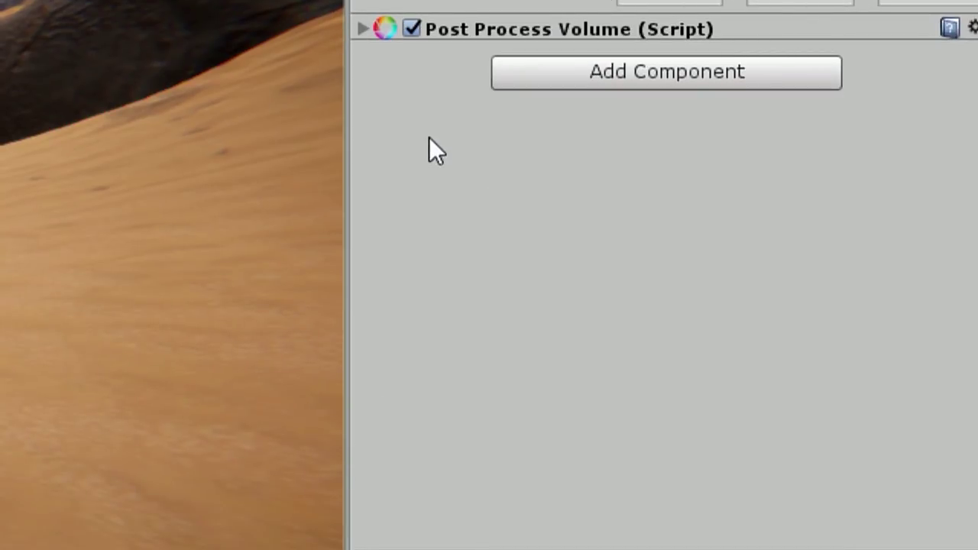
pyautogui.click(493, 30)
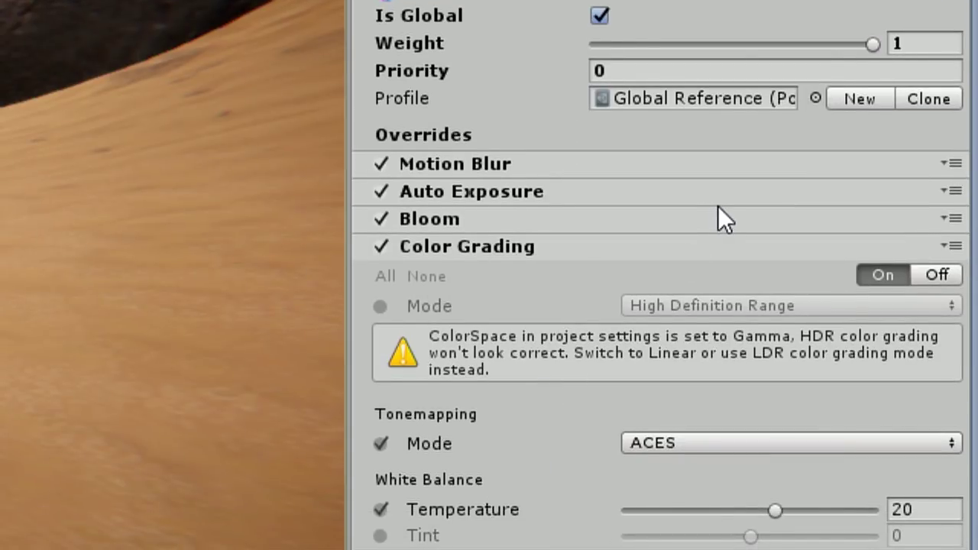
pyautogui.click(815, 98)
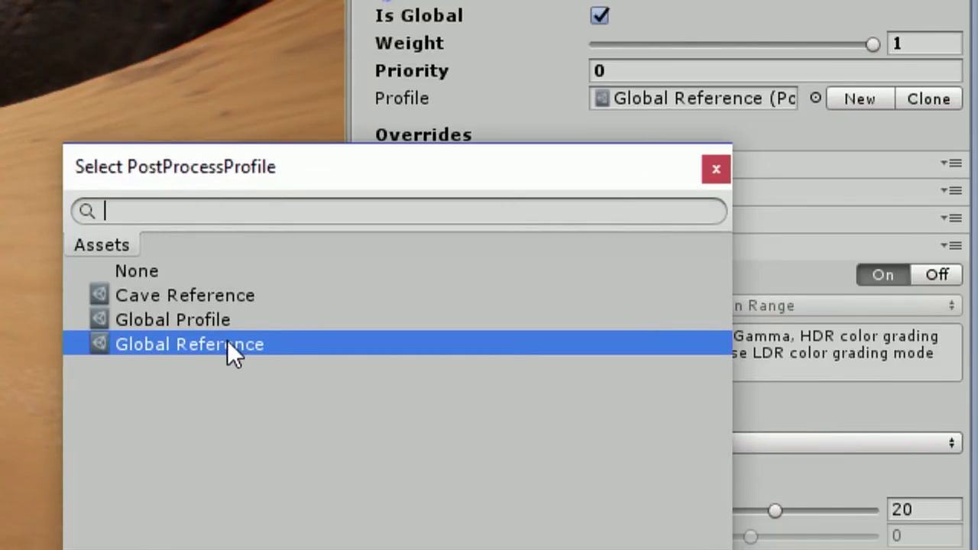
pyautogui.click(710, 164)
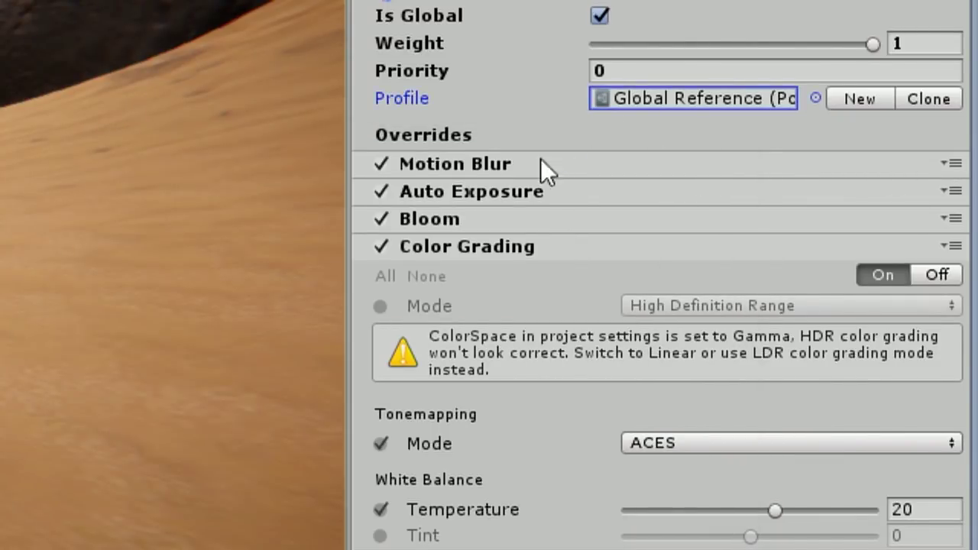